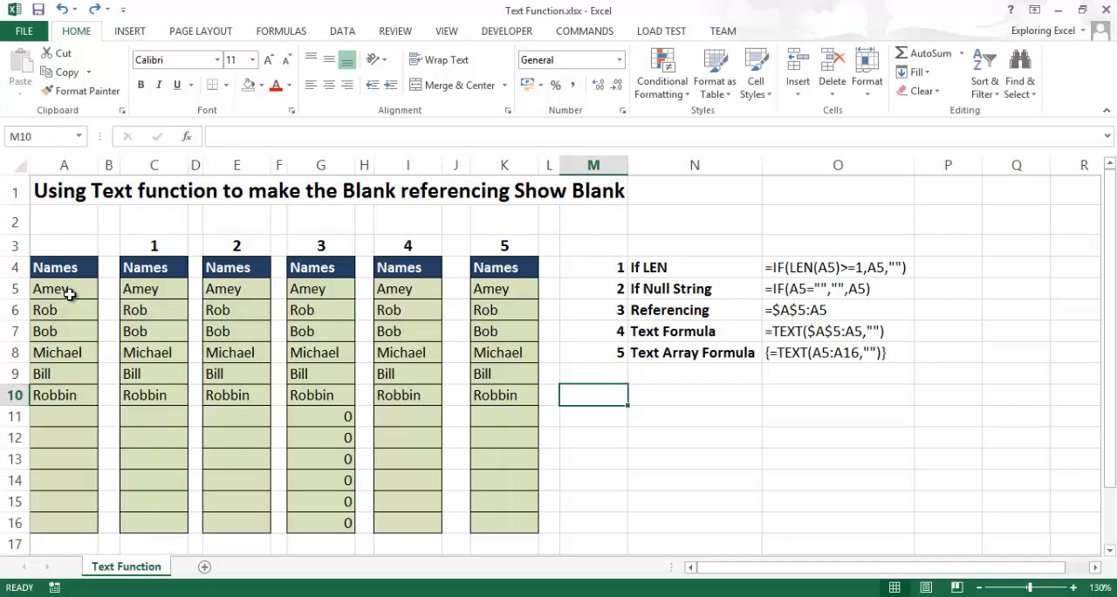
- Examine the source names in A5:A16, the numbered result columns 1 and 2, and the formula used in C5:C16
left_click_drag(76, 279, 80, 527)
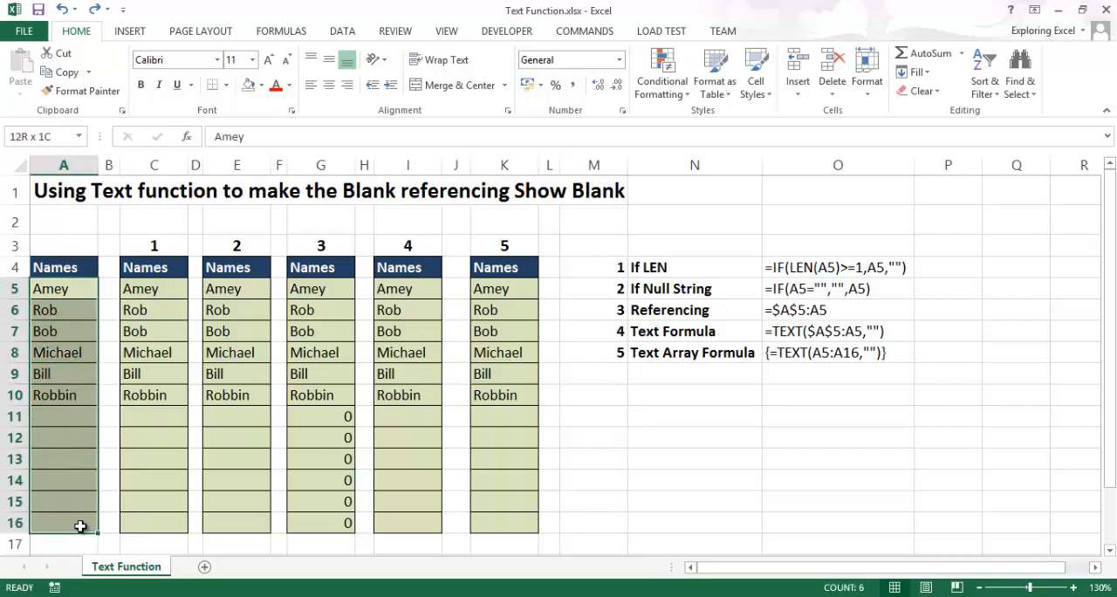
left_click_drag(154, 247, 175, 502)
left_click_drag(242, 249, 262, 482)
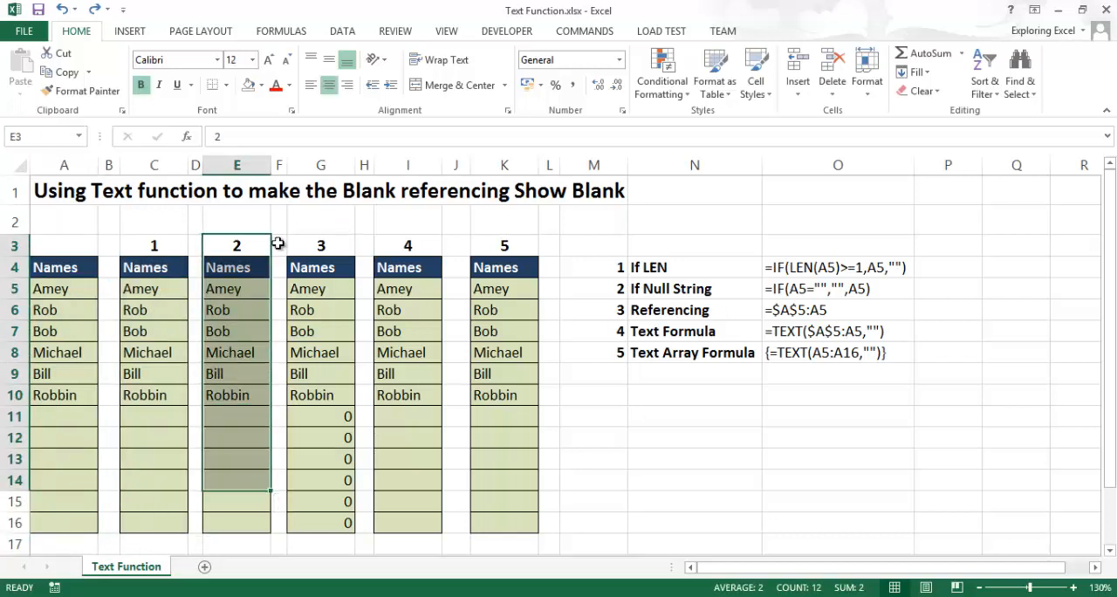
left_click(685, 371)
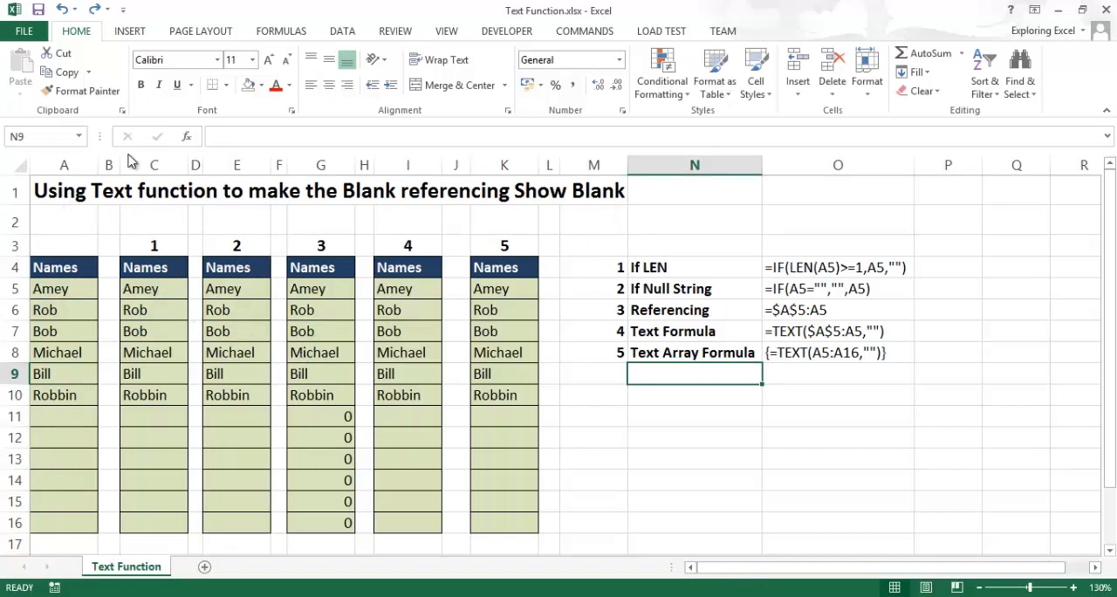
left_click_drag(151, 289, 154, 524)
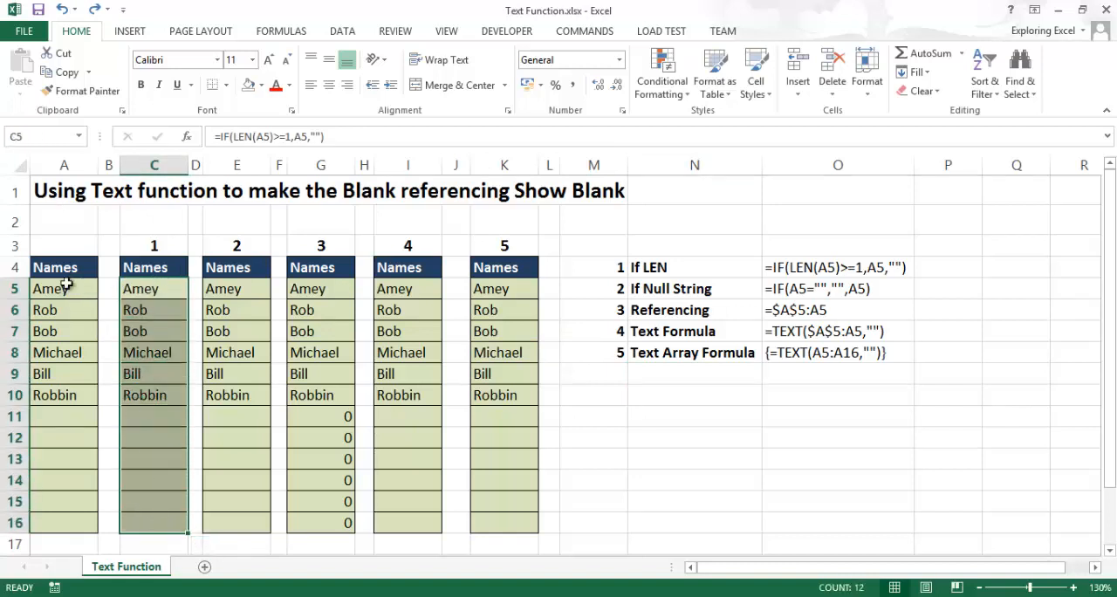
- Add the entry Abc to the source list in cell A11 and check the blank cells below it
double_click(61, 419)
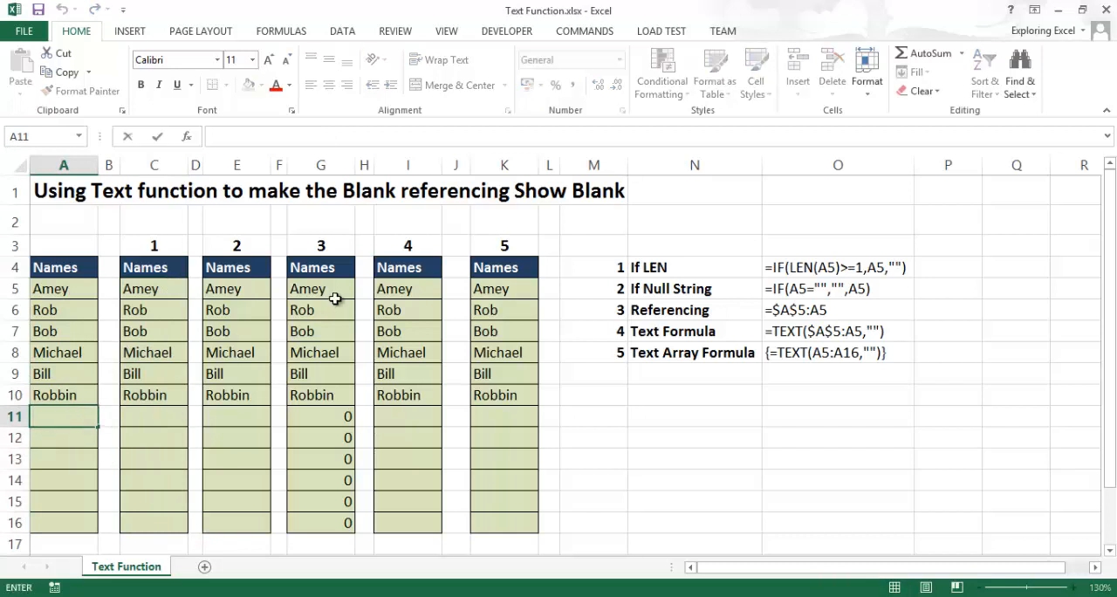
type("Abc")
key("Return")
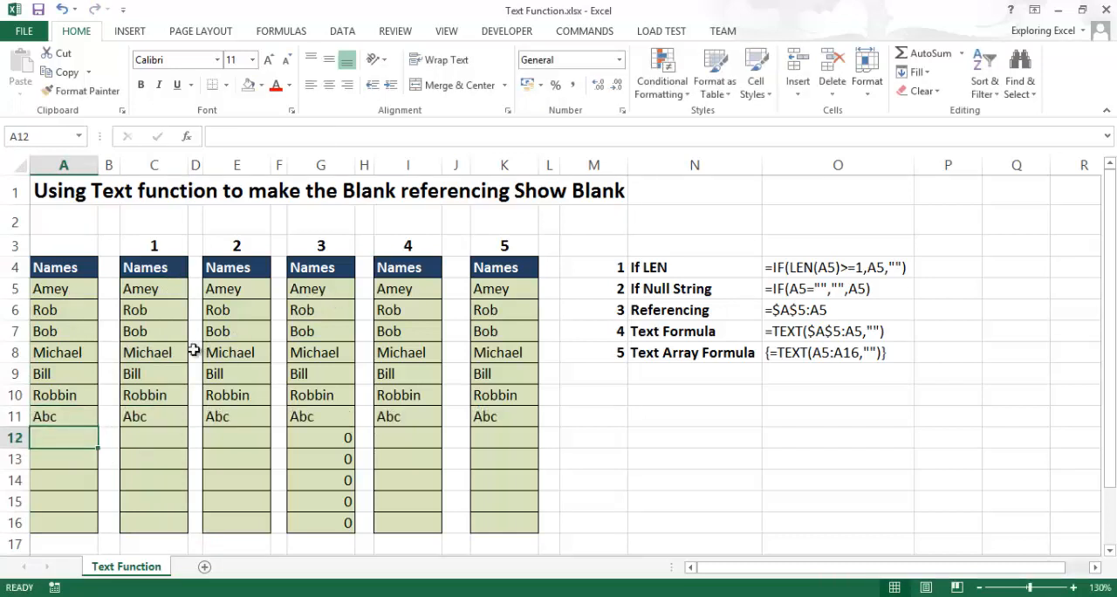
left_click(153, 437)
mouse_move(135, 449)
left_mouse_down()
mouse_move(124, 517)
mouse_move(140, 439)
left_mouse_up()
left_click_drag(58, 440, 75, 517)
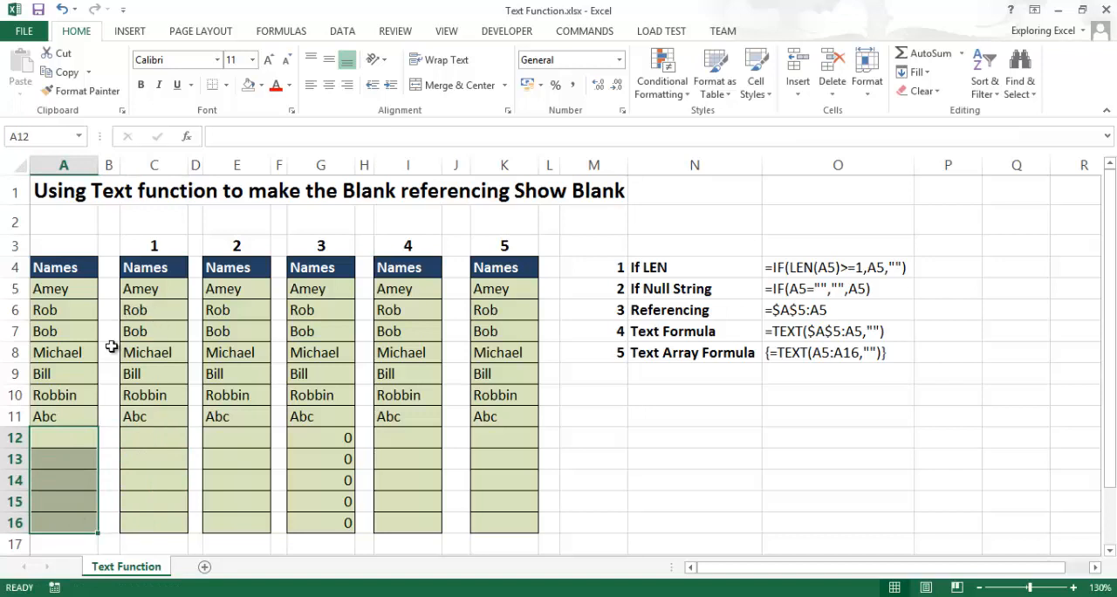
- Clear the results in C5:C16 under heading 1
left_click_drag(165, 289, 179, 522)
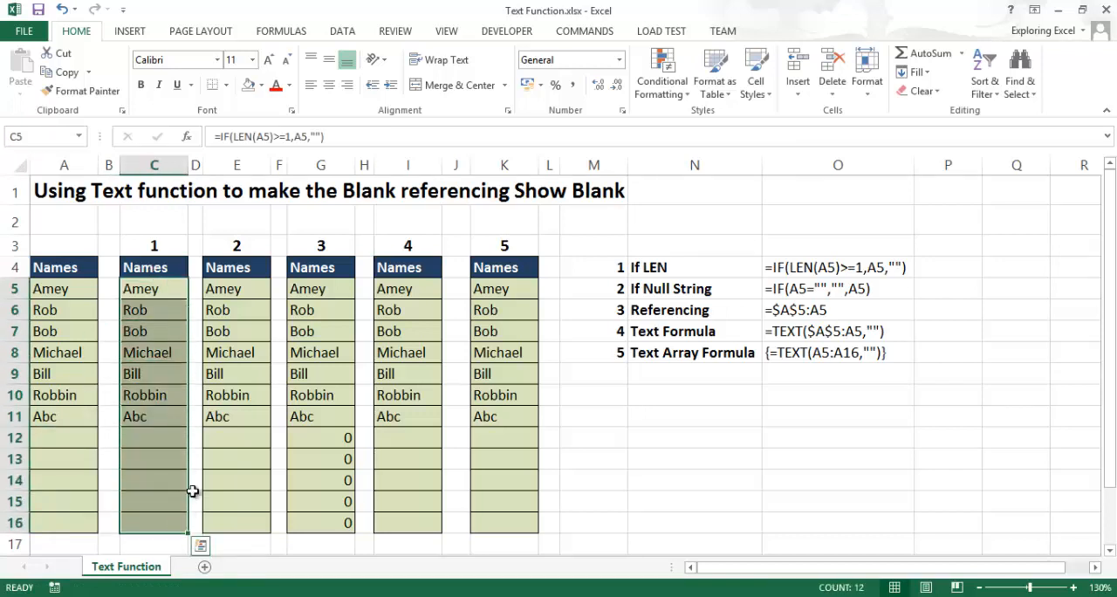
key("Delete")
key("Up")
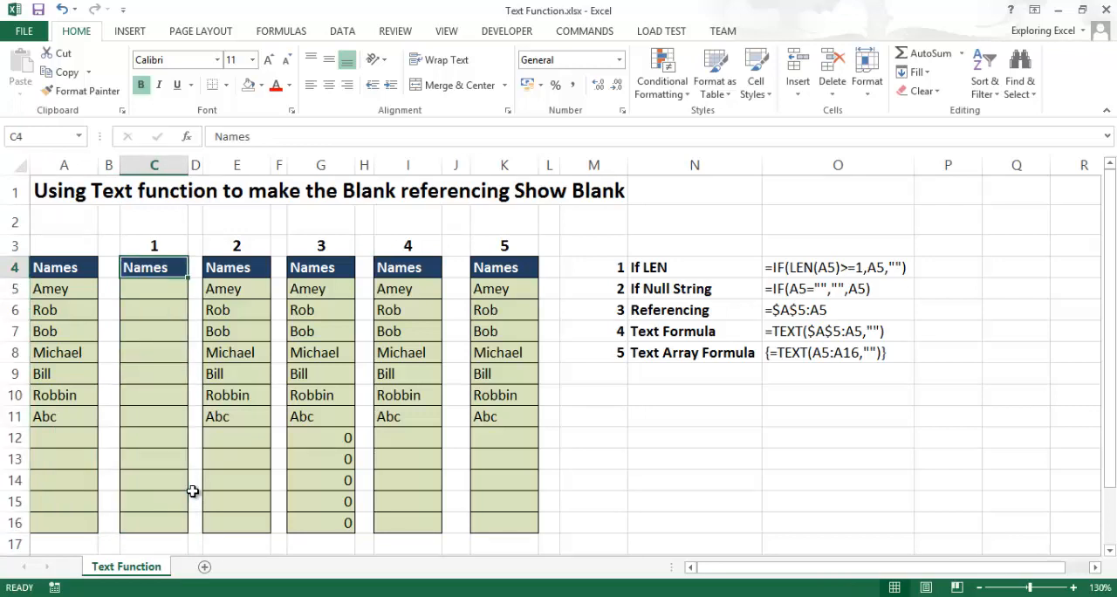
- Fill all of C5:C16 at once with the formula =IF(LEN(A5)>=1,A5,"") and check the filled range
key("Down")
key("shift+Down")
key("shift+Down")
key("shift+Down")
key("shift+Down")
key("shift+Down")
key("shift+Down")
key("shift+Down")
key("shift+Down")
key("shift+Down")
key("shift+Down")
key("shift+Down")
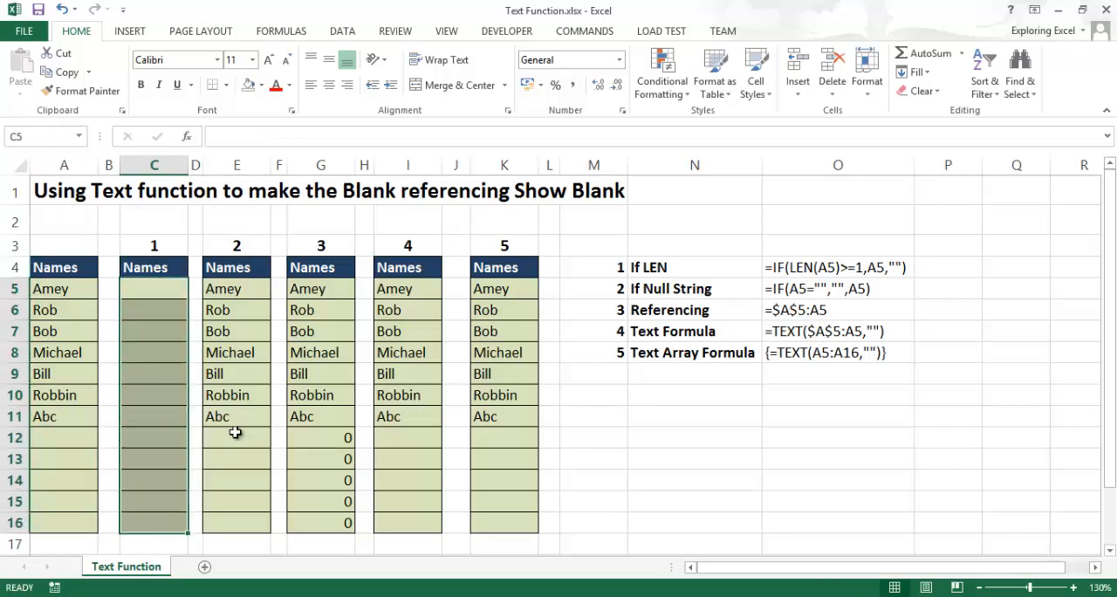
type("=if(")
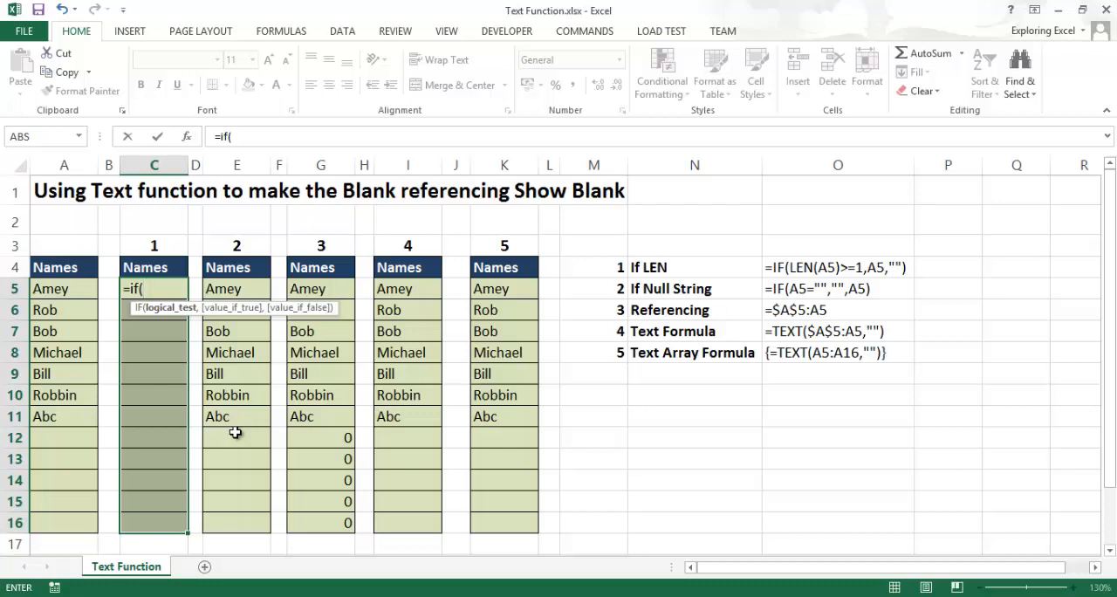
type("len(")
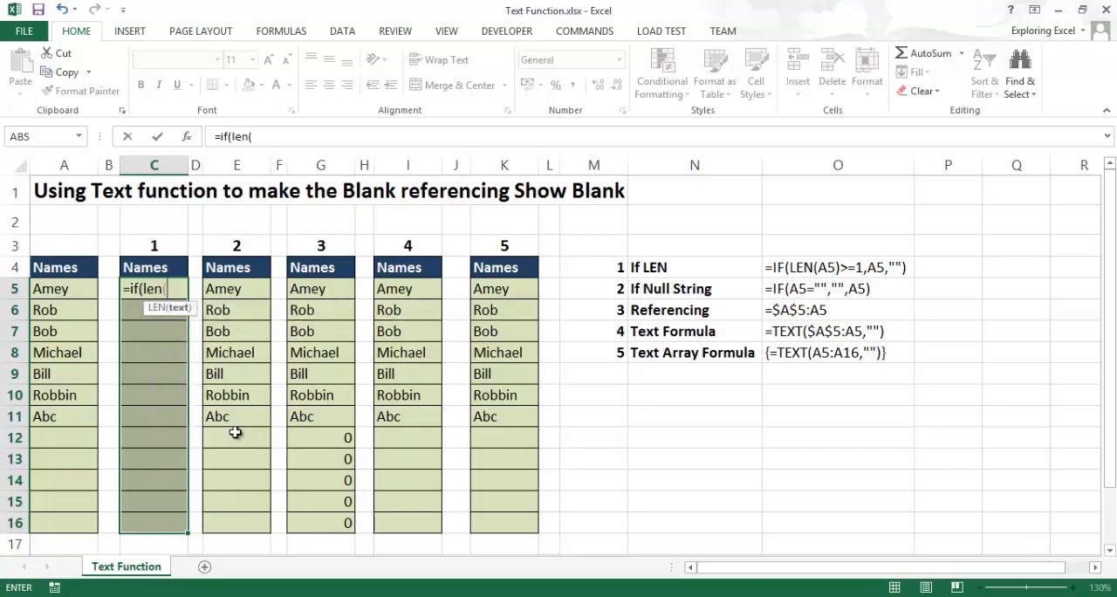
key("Left")
key("Left")
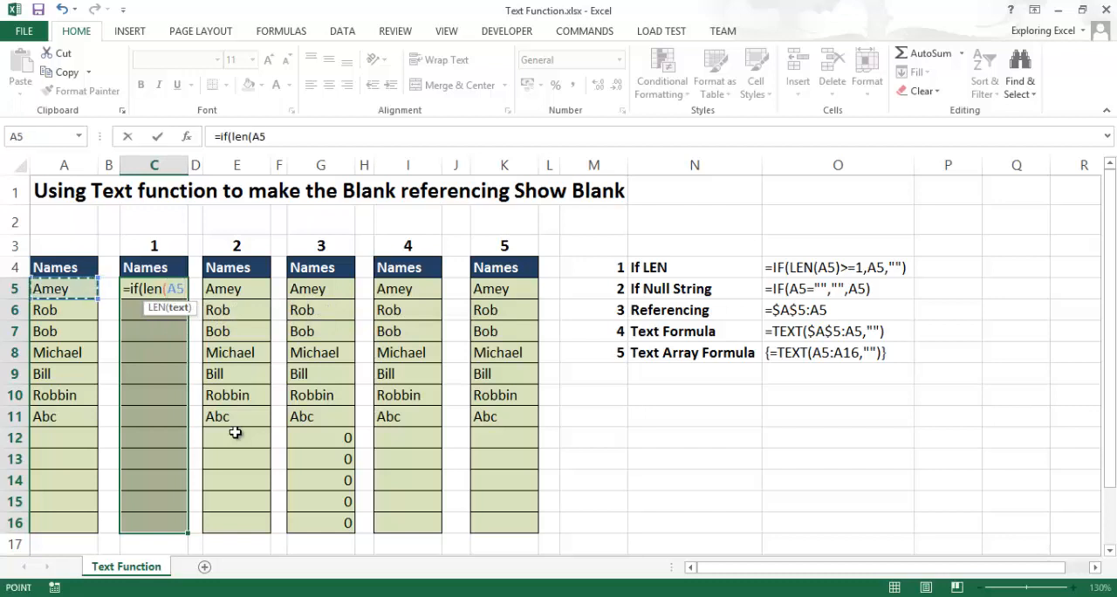
type(")>=1,")
key("Left")
key("Left")
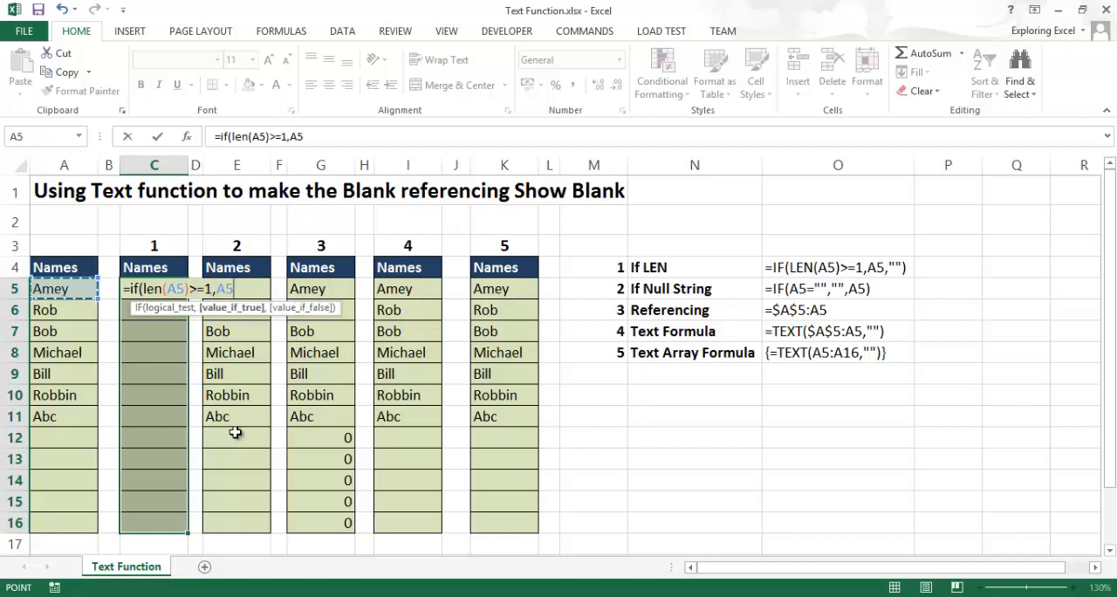
type(",")
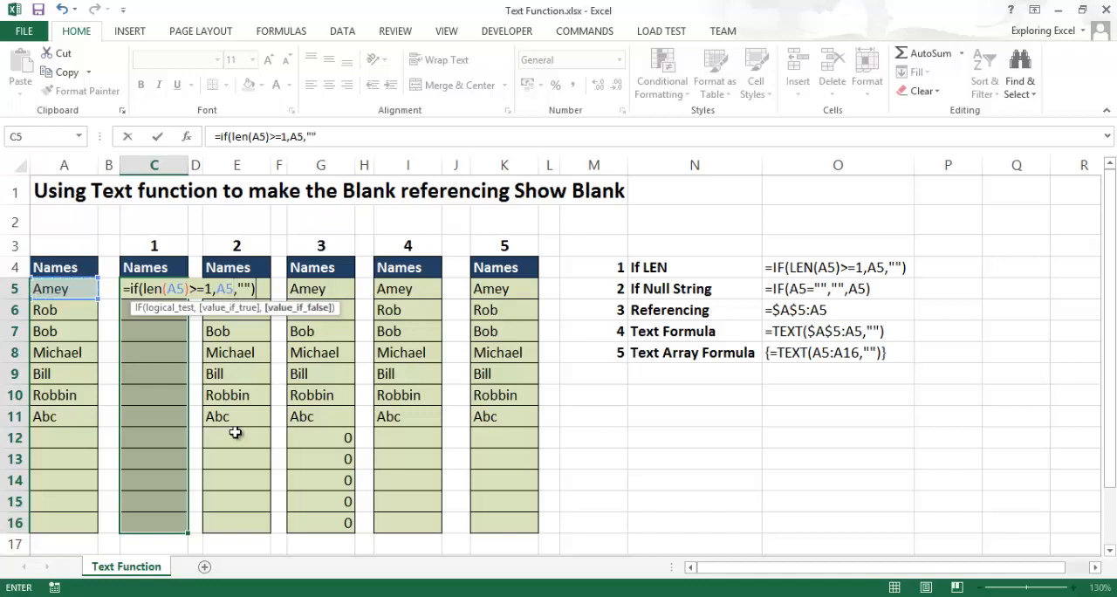
key("ctrl+Return")
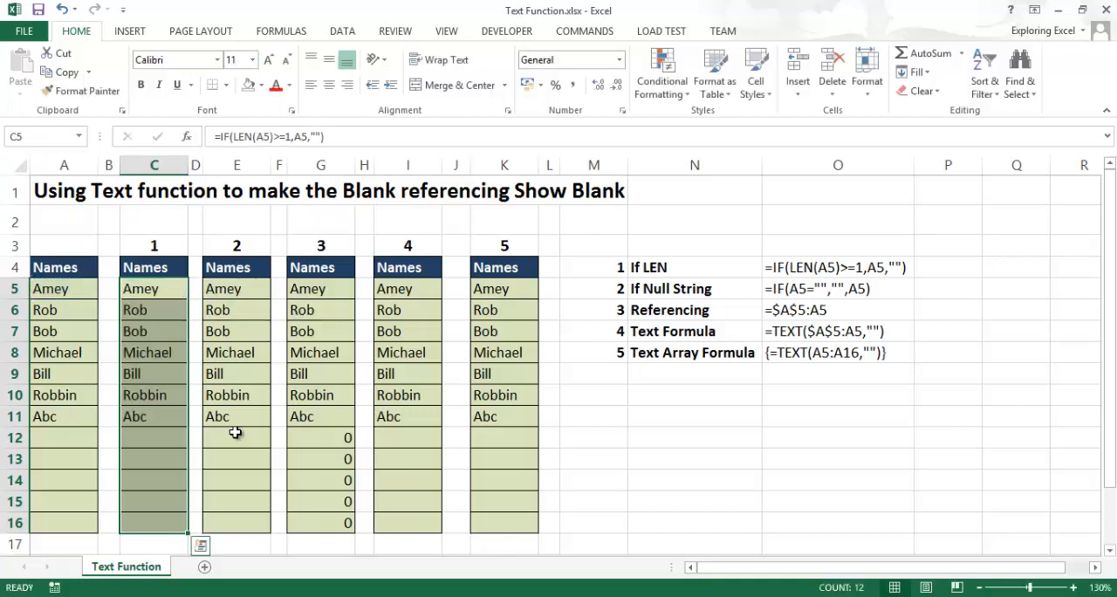
left_click_drag(162, 292, 180, 513)
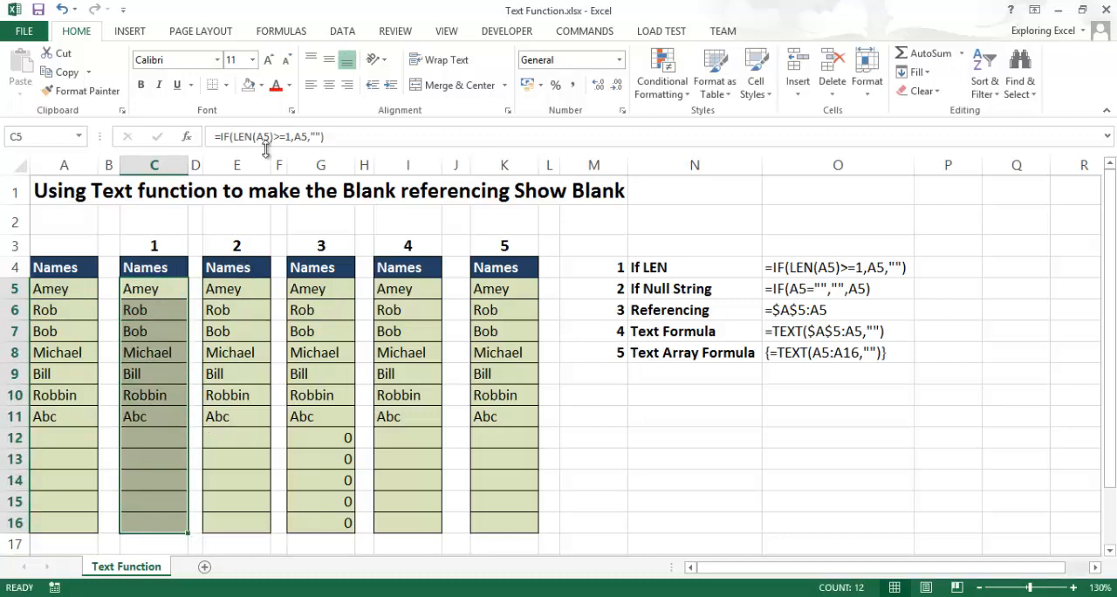
- Clear E5:E16 under heading 2 and fill the whole range with the formula =IF(A5="","",A5)
left_click_drag(247, 290, 261, 522)
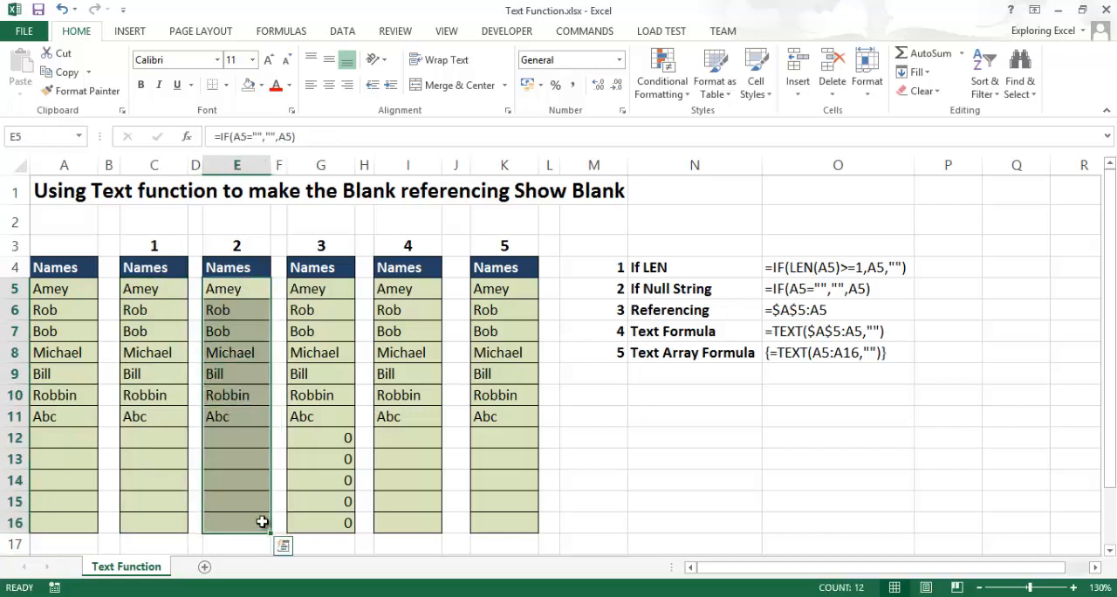
key("Delete")
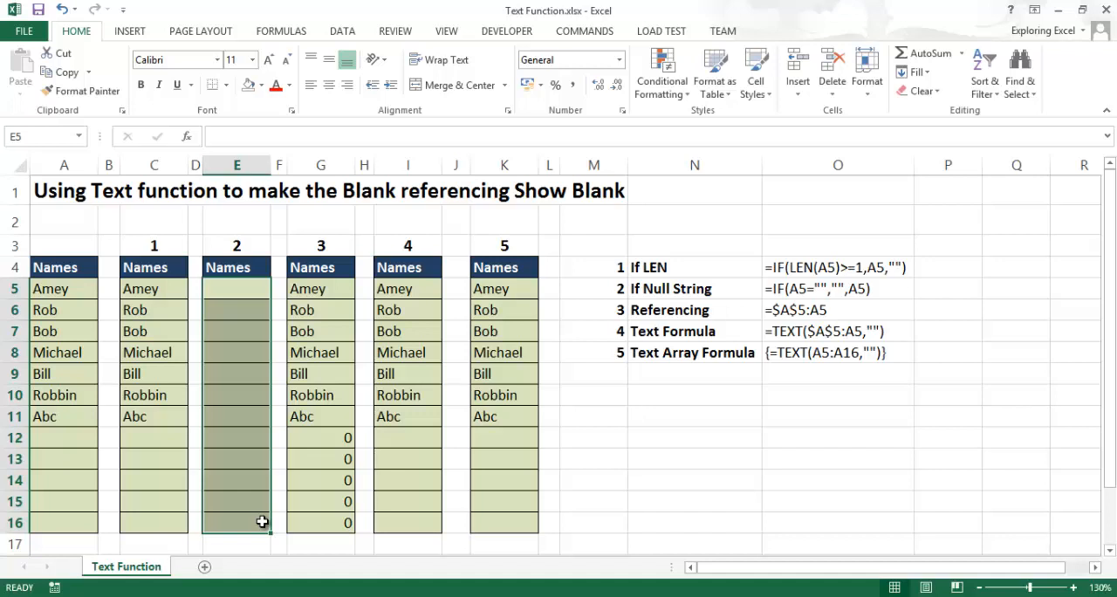
type("=")
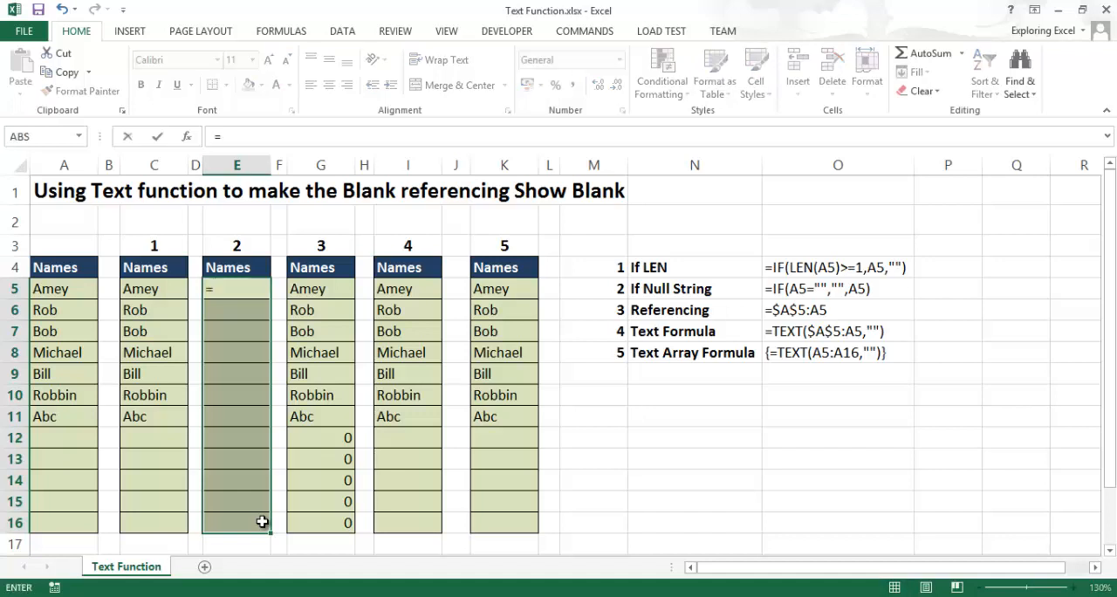
type("if(")
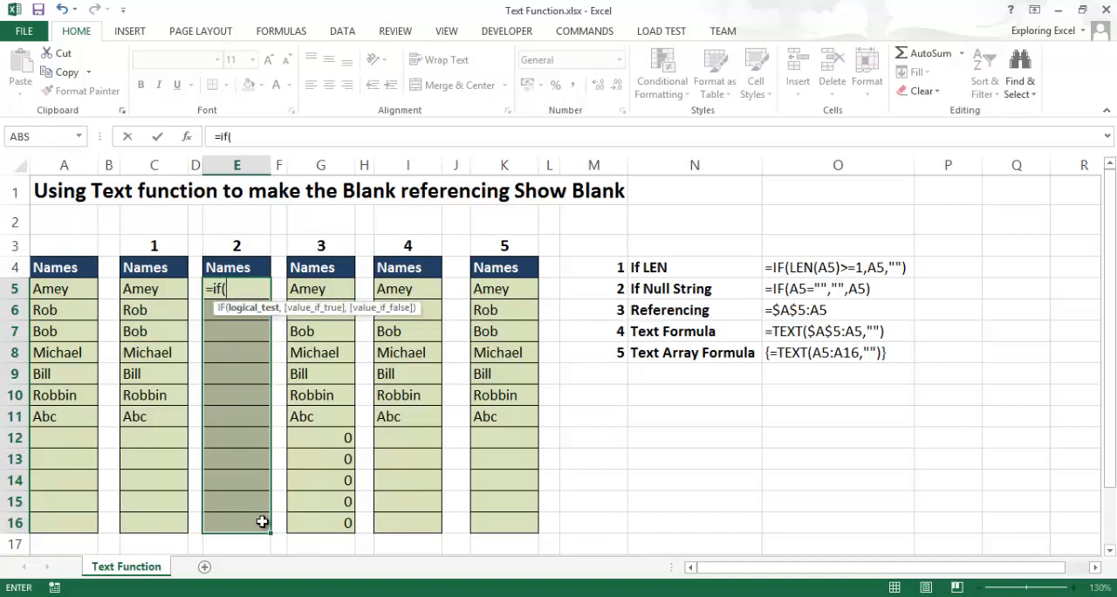
key("Left")
key("Left")
key("Left")
key("Left")
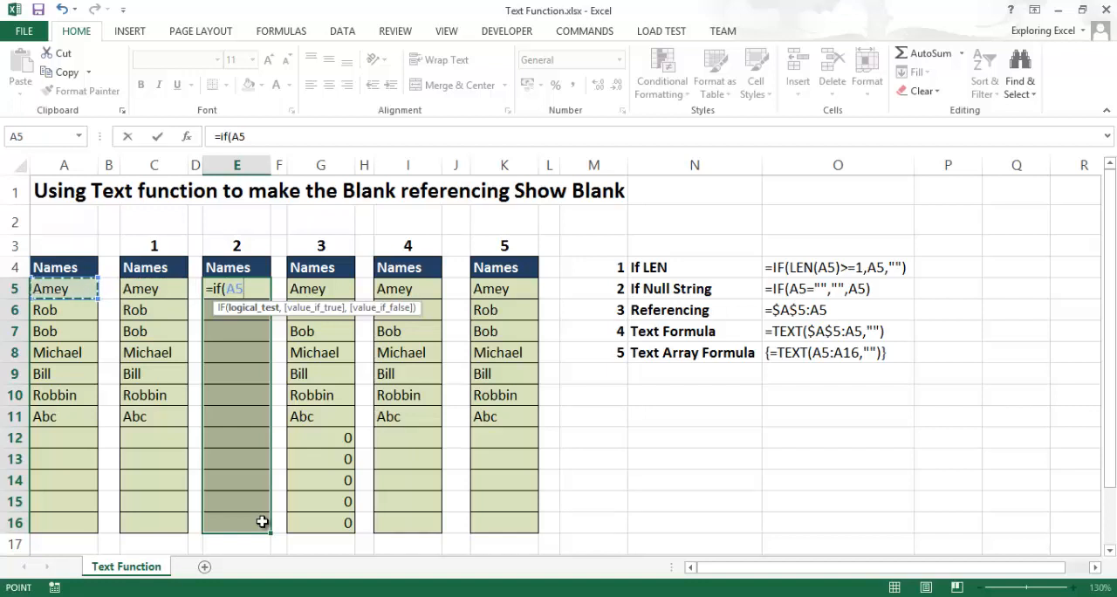
type("+")
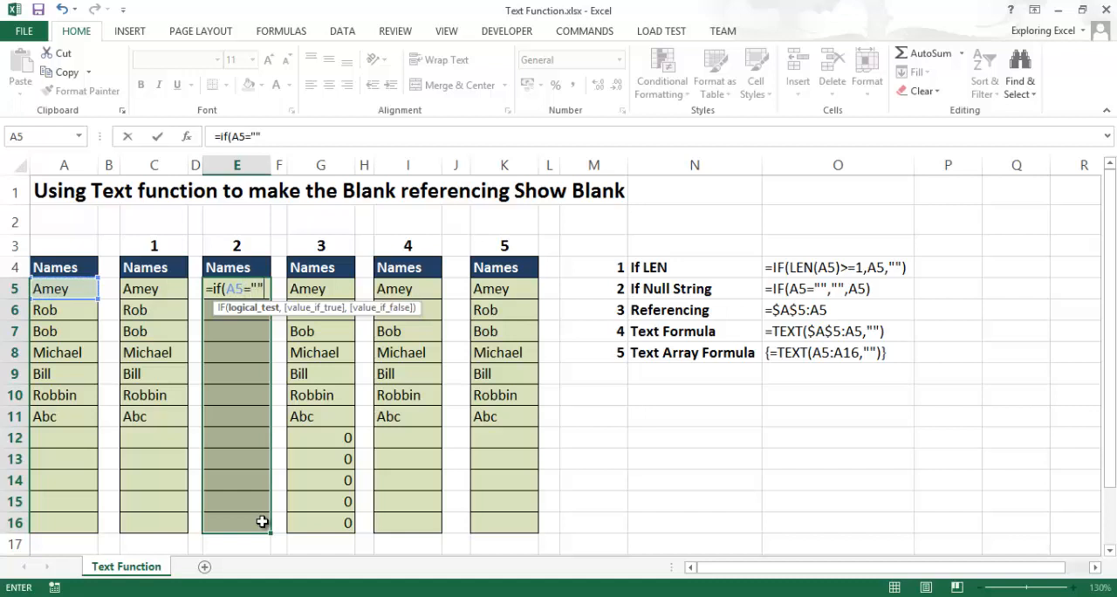
type(",\"\",")
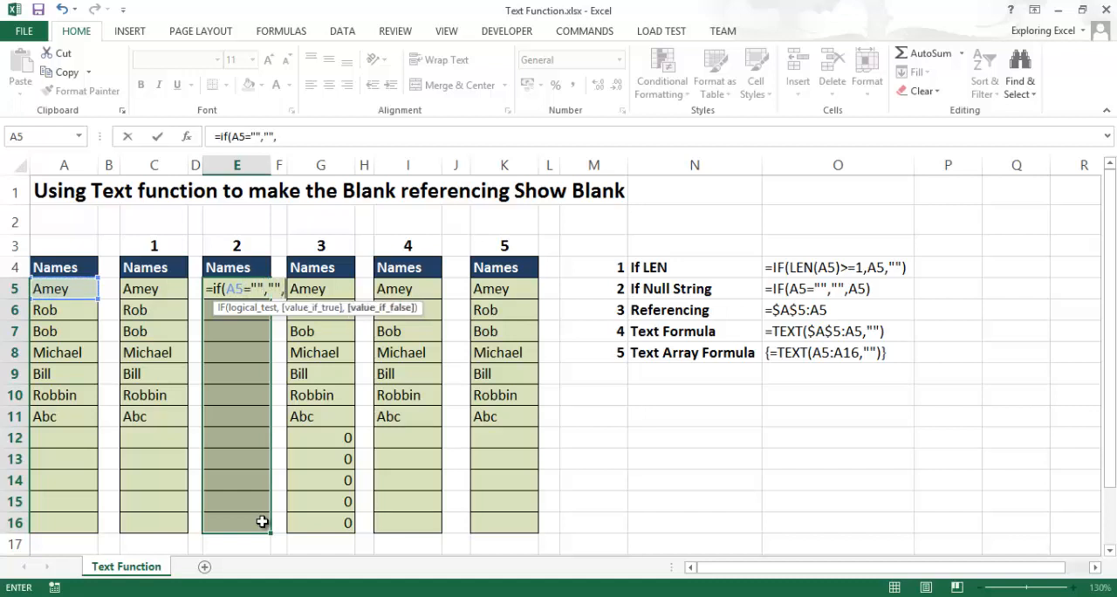
key("Left")
key("Left")
key("Left")
key("Left")
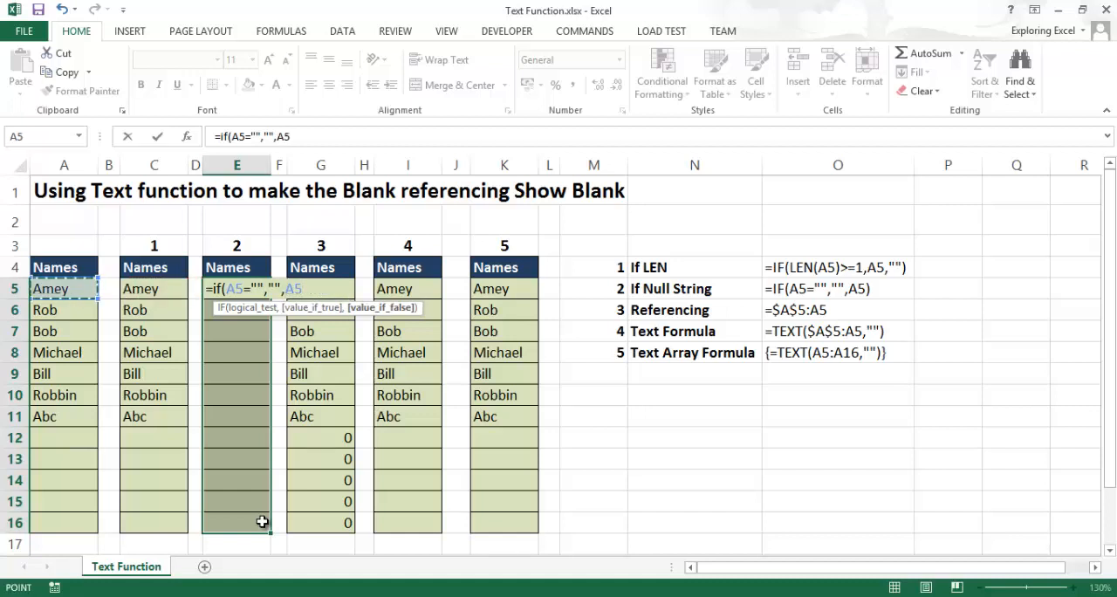
type(")")
key("ctrl+Return")
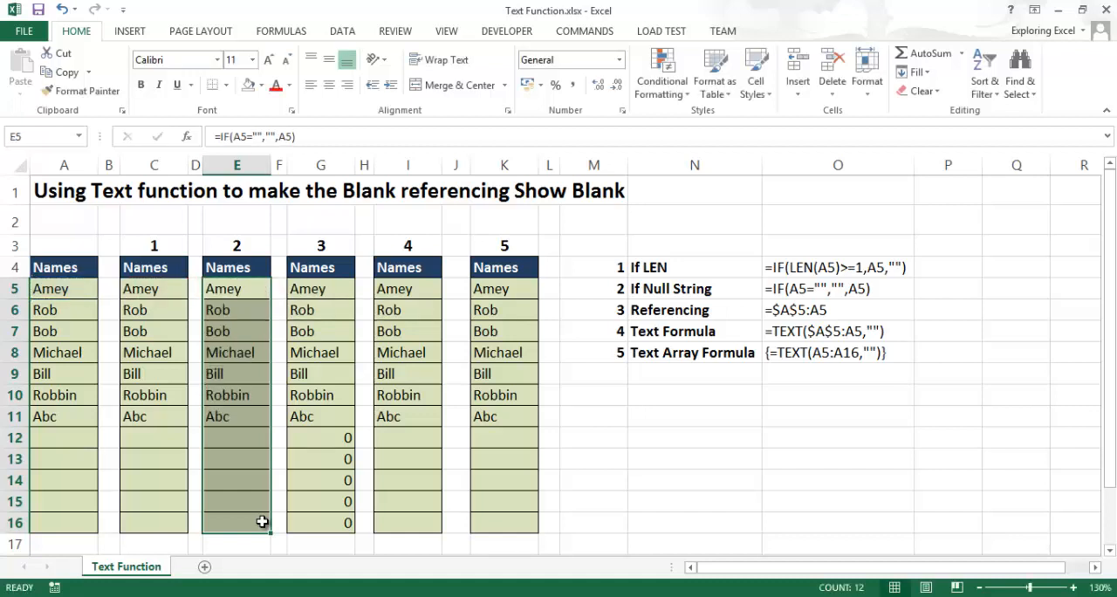
- Clear the results in G5:G16 under heading 3
key("Right")
key("Right")
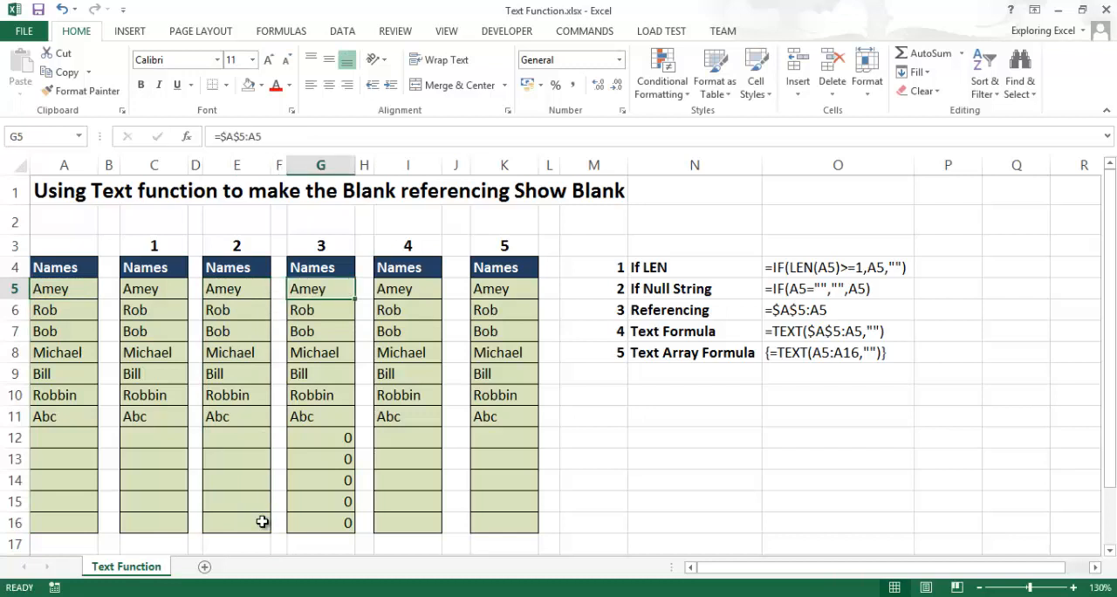
key("Down")
key("Up")
key("shift+Down")
key("shift+Down")
key("shift+Down")
key("shift+Down")
key("shift+Down")
key("shift+Down")
key("shift+Down")
key("shift+Down")
key("shift+Down")
key("shift+Down")
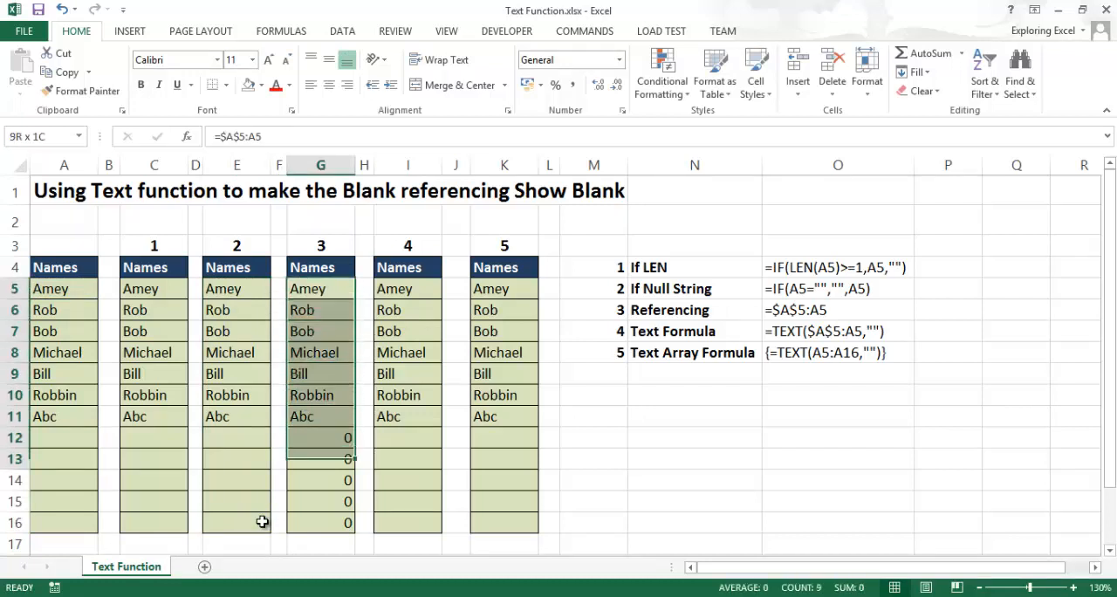
key("shift+Down")
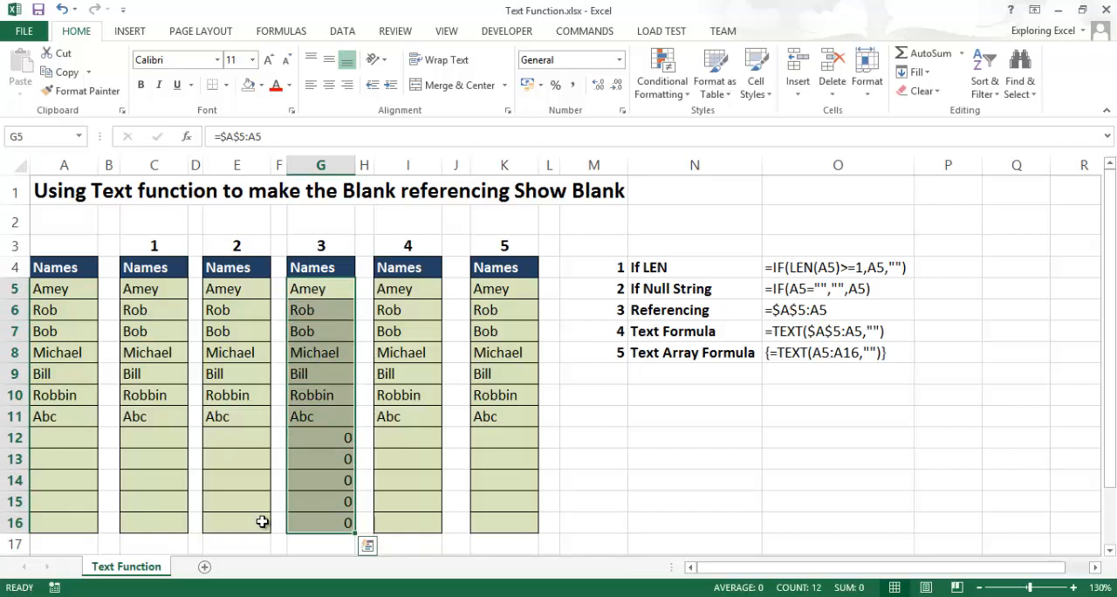
key("Delete")
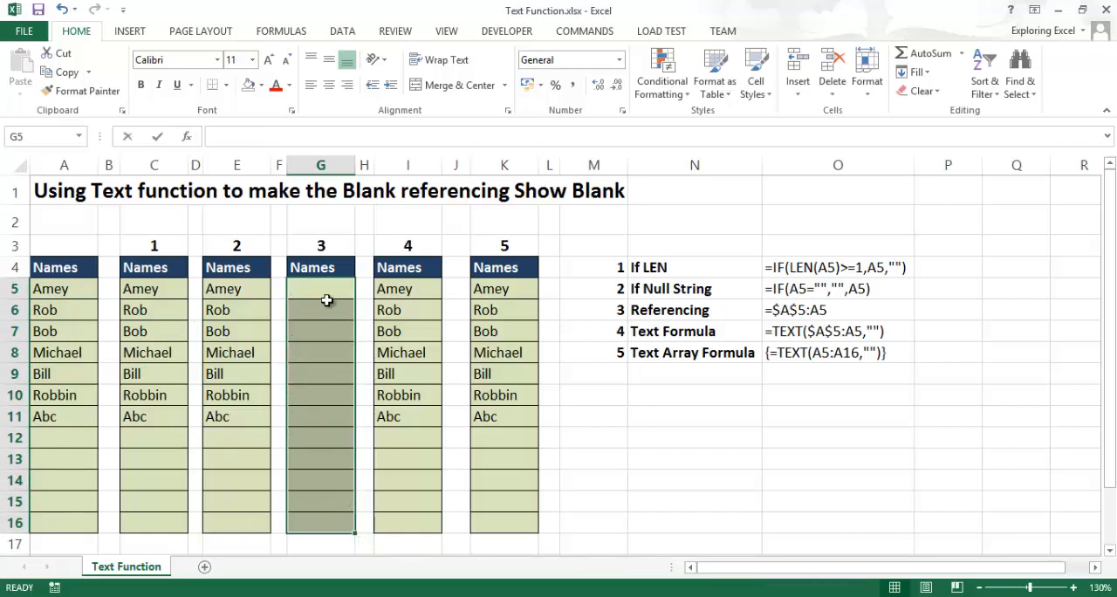
- Fill all of G5:G16 under heading 3 with the formula =$A$5:A5 and check the rows for blank source cells
type("=")
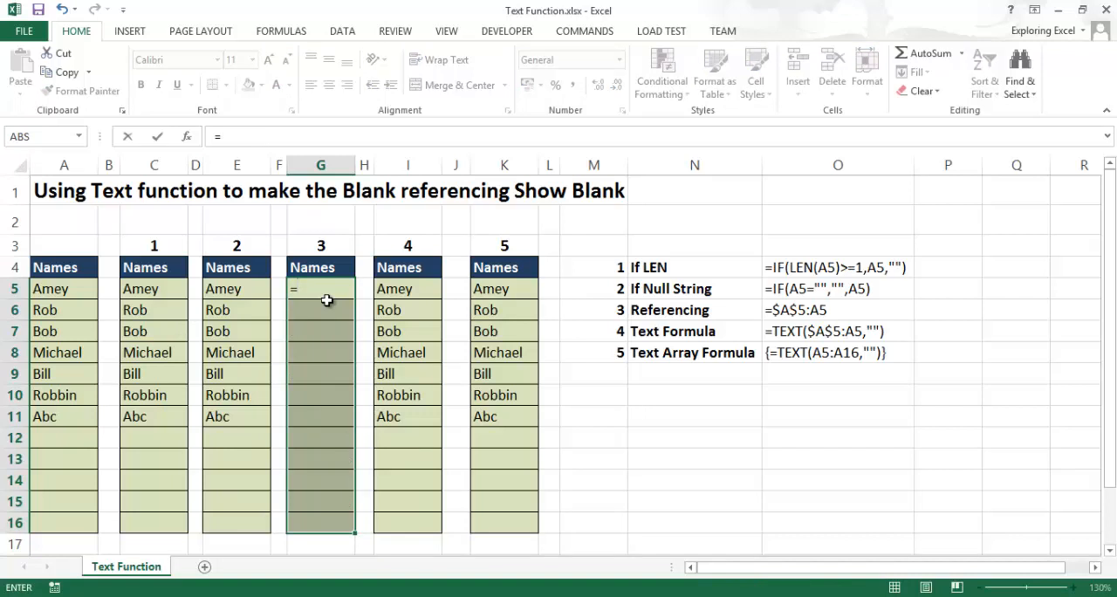
key("Left")
key("Left")
key("Left")
key("Left")
key("Left")
key("Left")
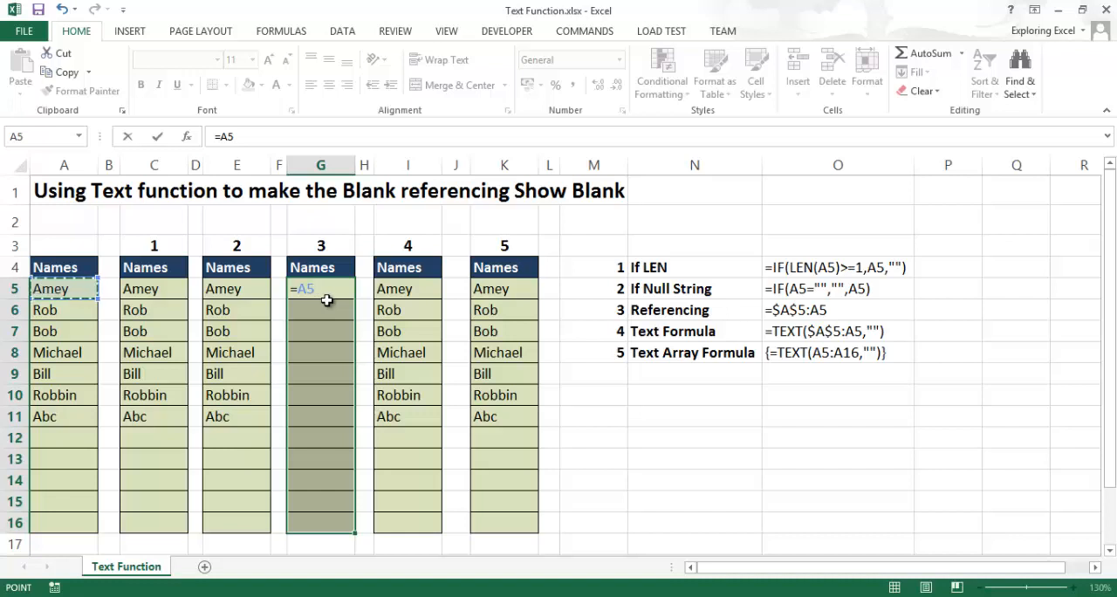
key("F8")
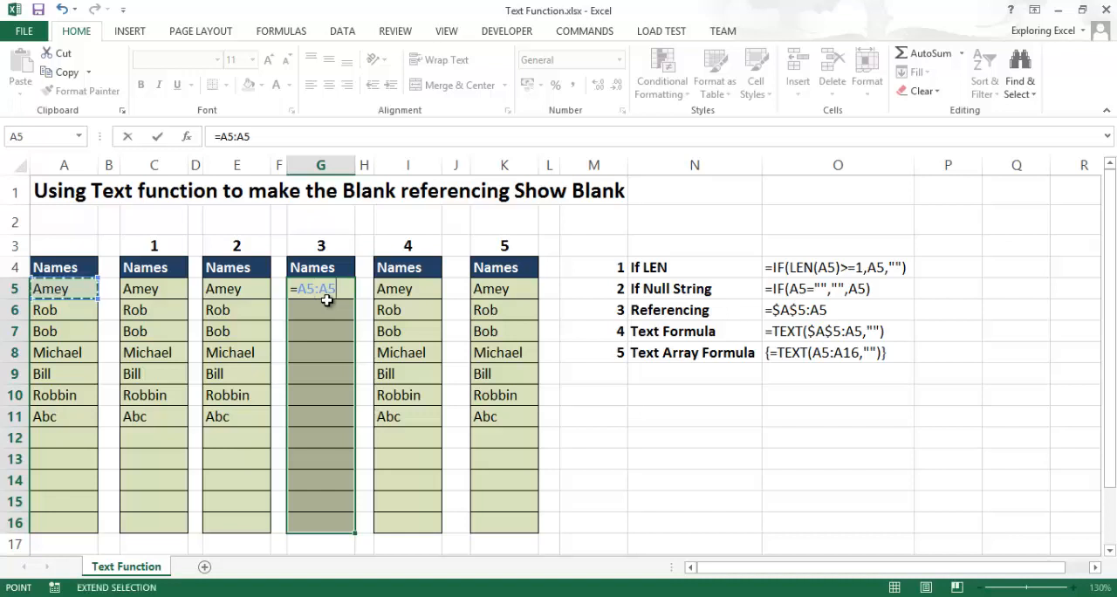
left_click(227, 137)
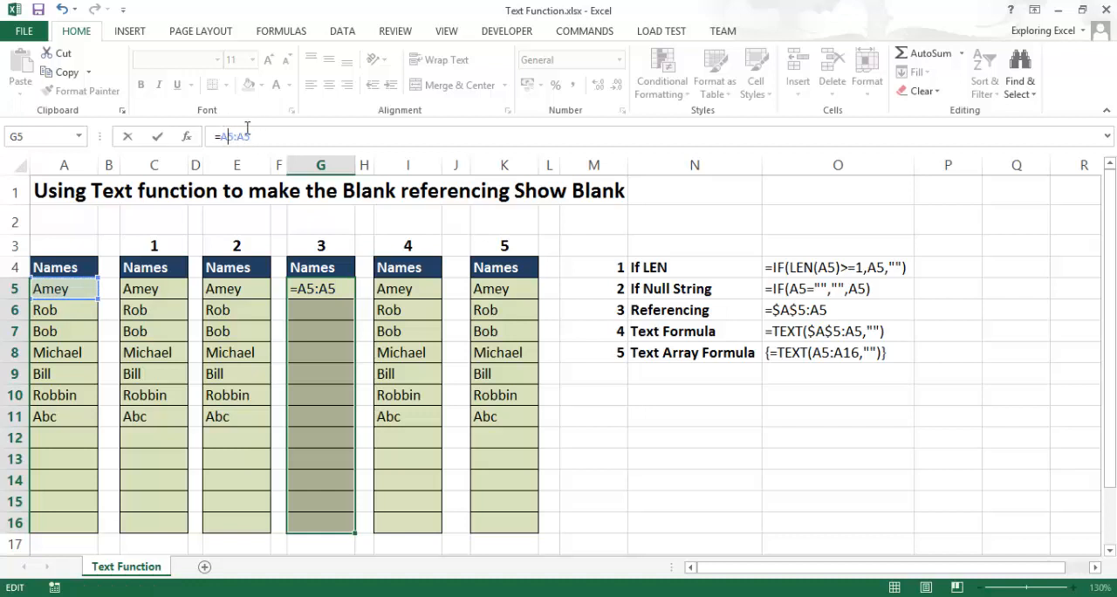
key("F4")
left_click(289, 136)
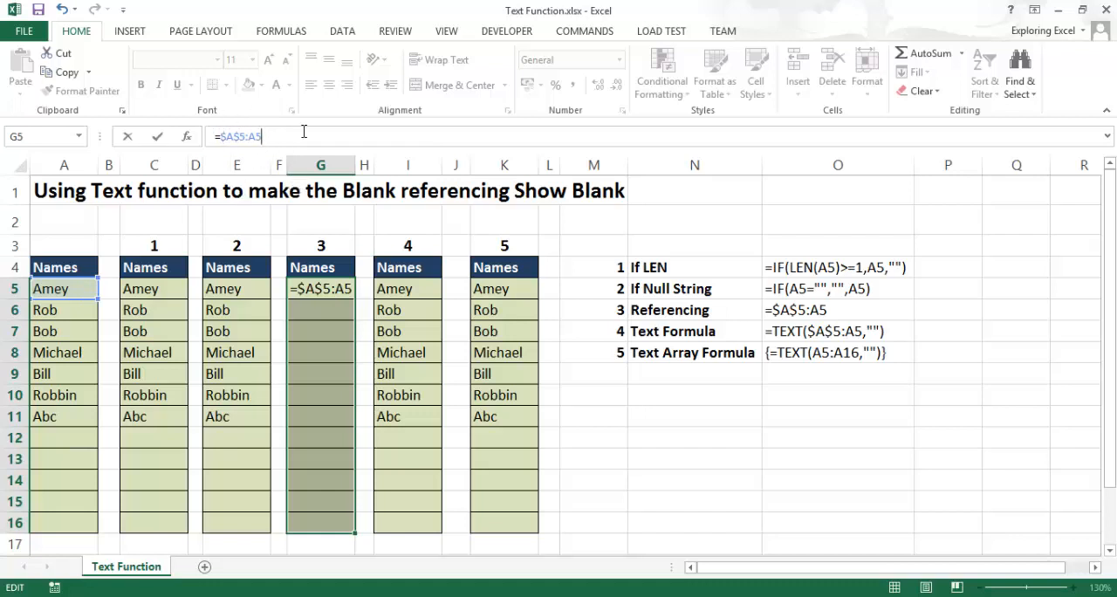
key("ctrl+Return")
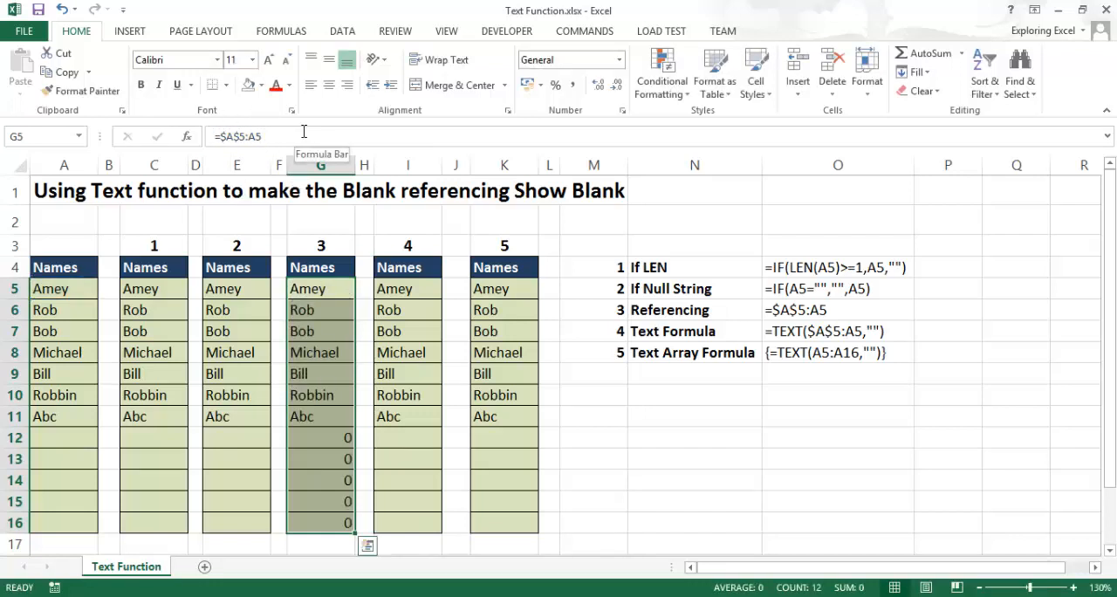
left_click_drag(310, 292, 325, 500)
left_click(327, 442)
left_click_drag(328, 442, 338, 537)
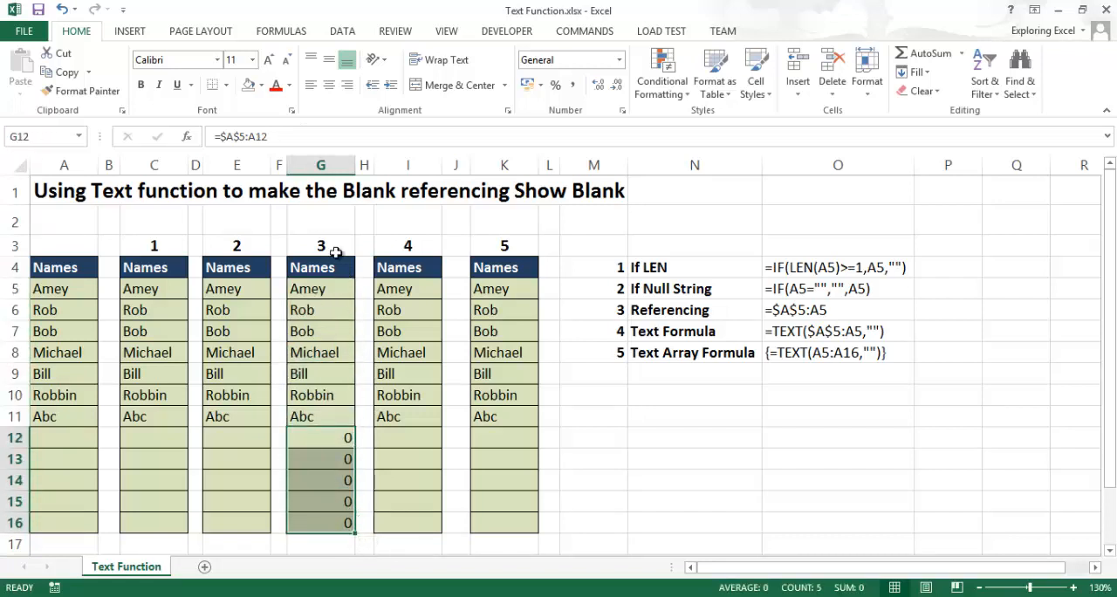
left_click_drag(329, 447, 325, 521)
- Clear the results in I5:I16 under heading 4 and start a new formula in I5
left_click_drag(431, 290, 429, 521)
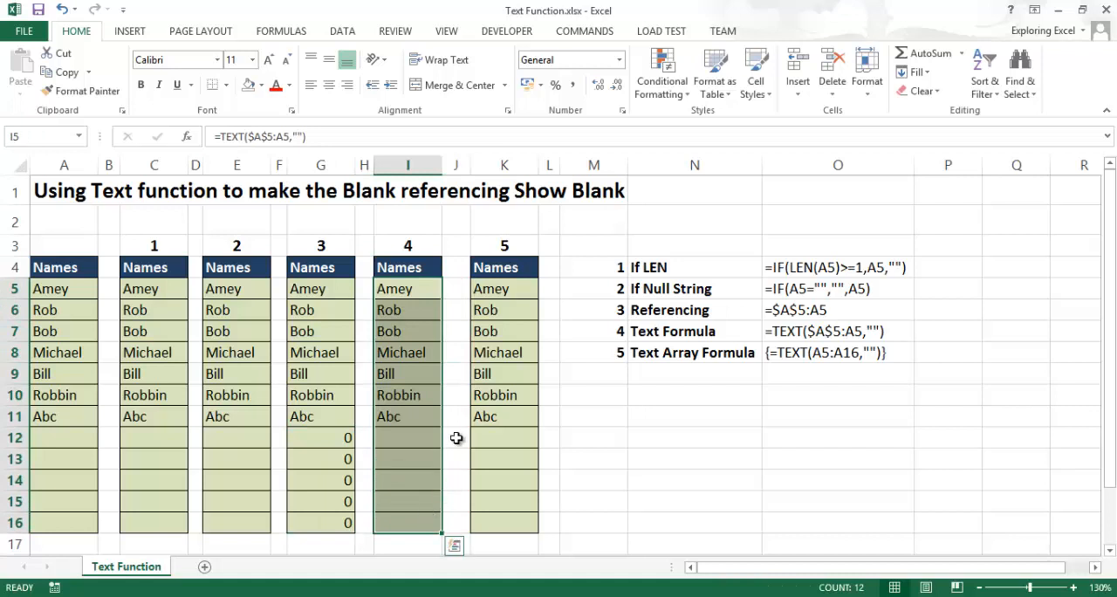
key("Delete")
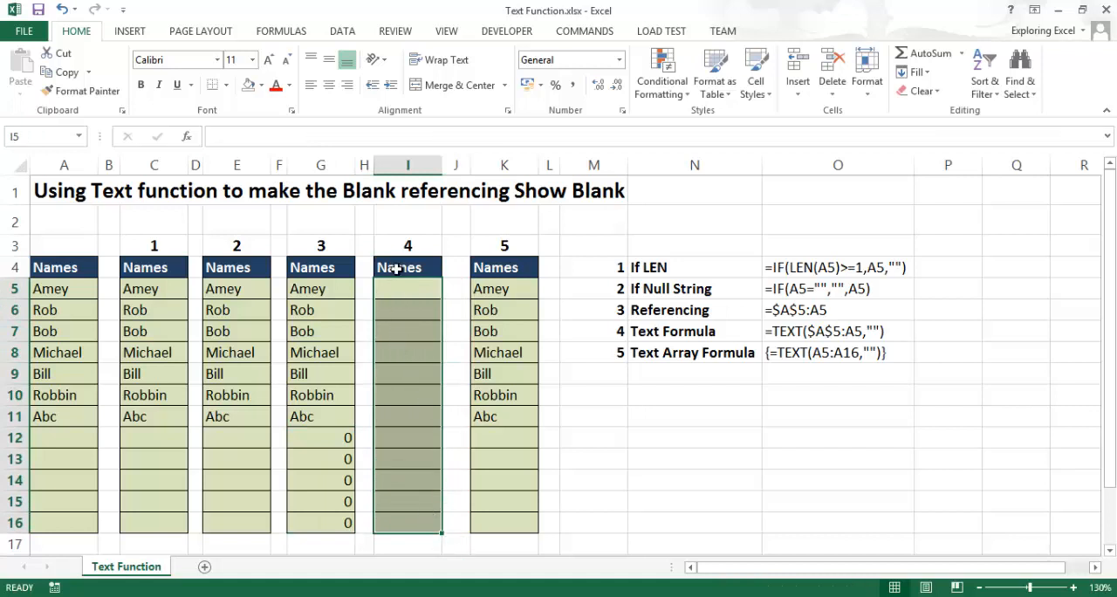
type("=tex")
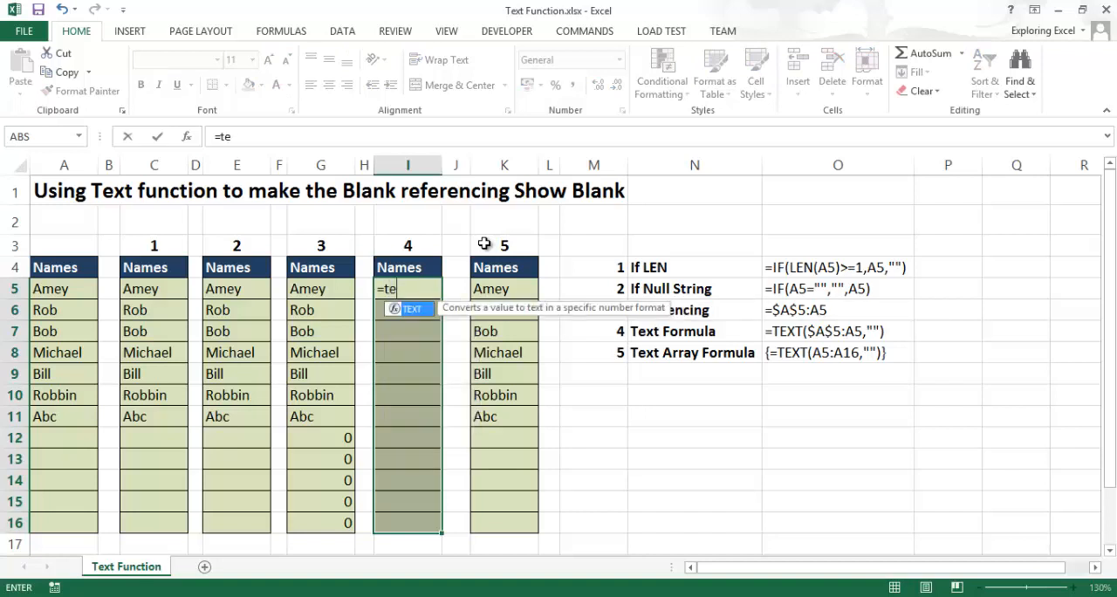
key("BackSpace")
key("BackSpace")
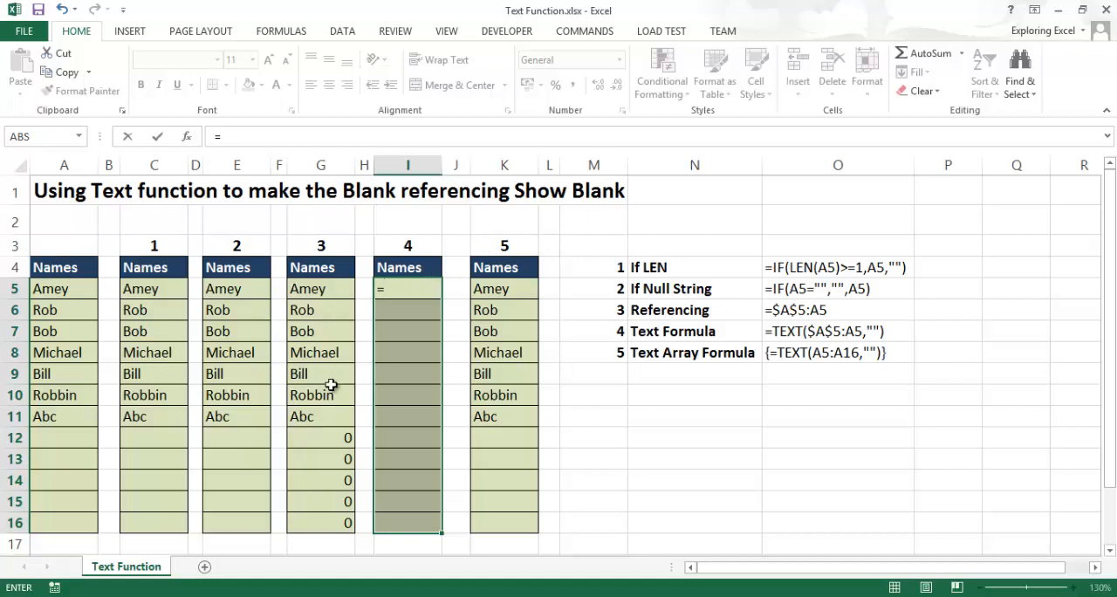
- Enter the range reference =A5:A5 in I5 and reselect I5:I16
left_click(45, 290)
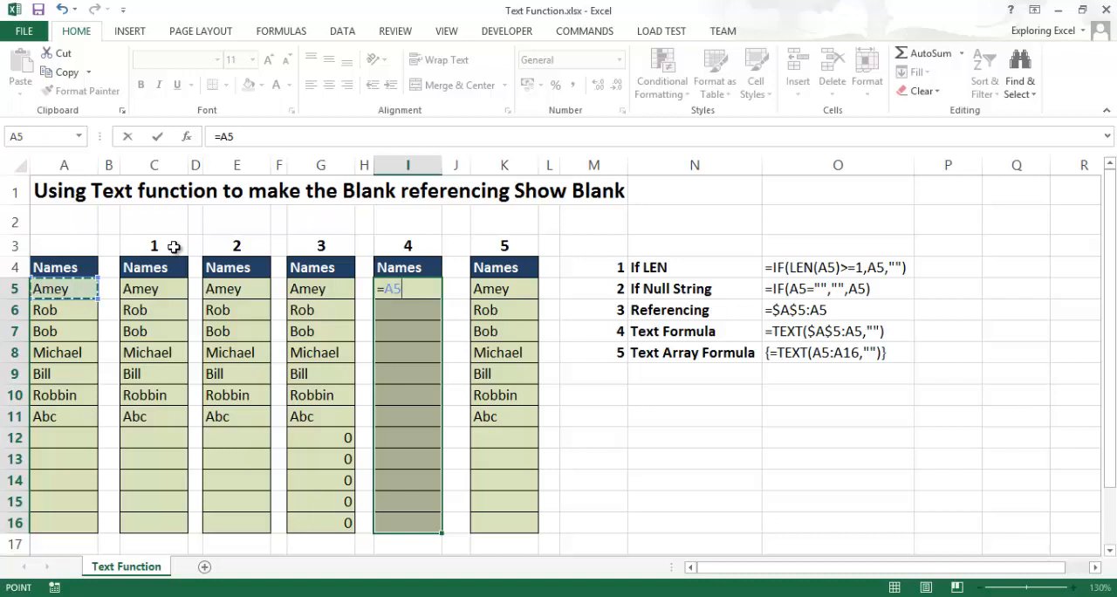
key("F8")
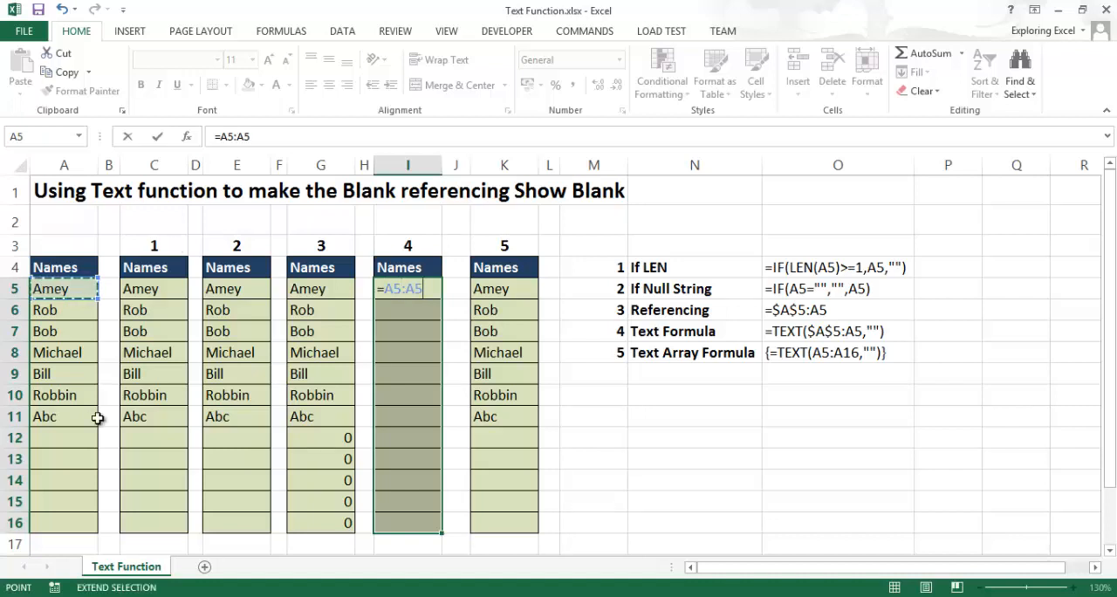
double_click(230, 139)
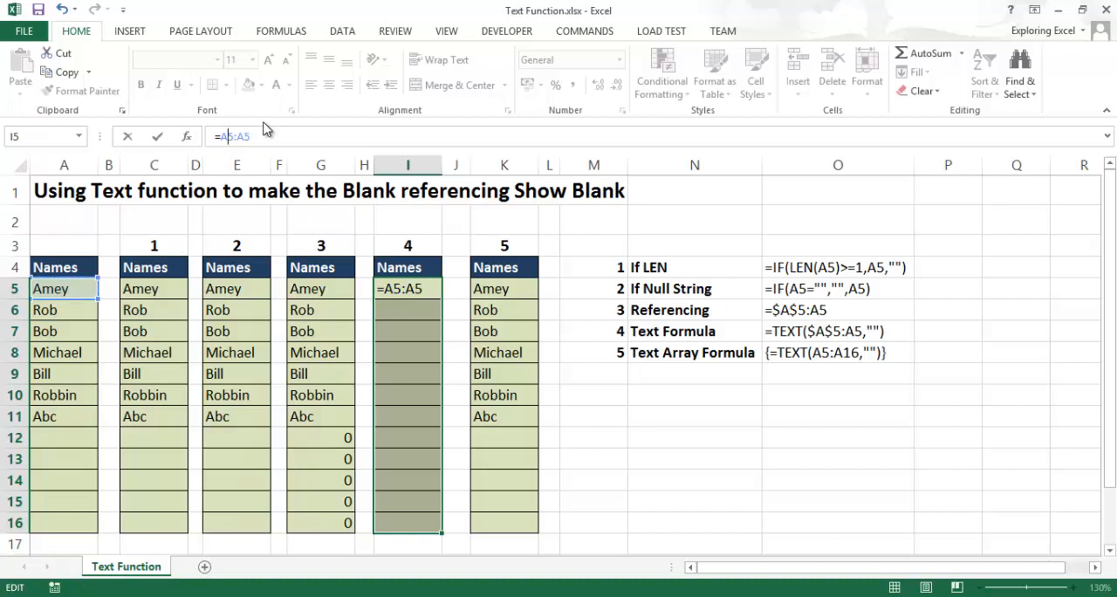
key("Return")
left_click_drag(418, 292, 404, 503)
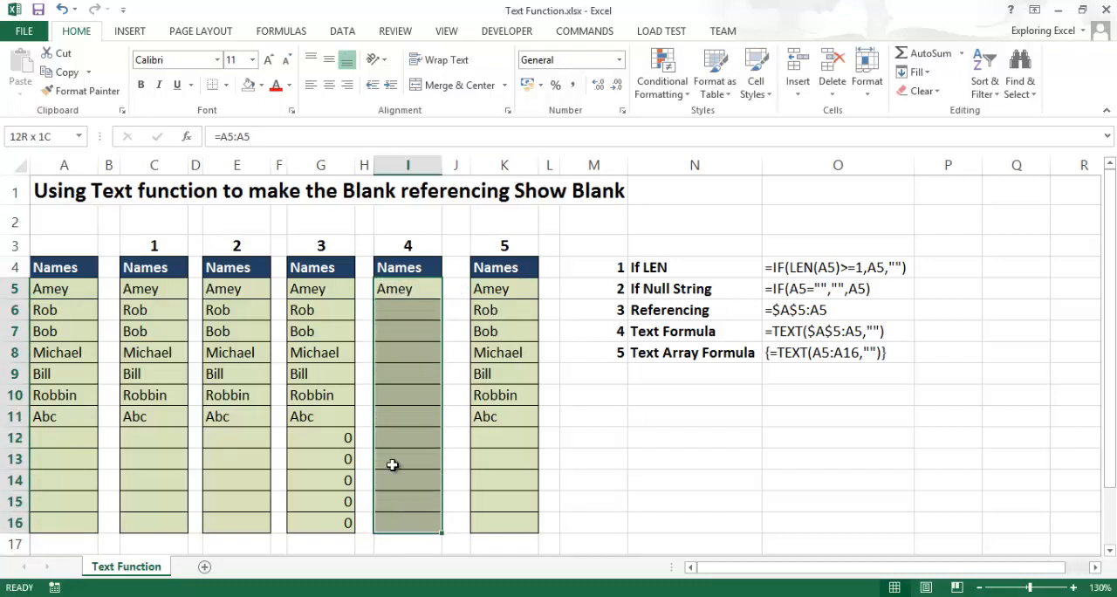
- Change the formula in I5 to =TEXT($A$5:A5,"") and fill it into all of I5:I16
left_click(229, 137)
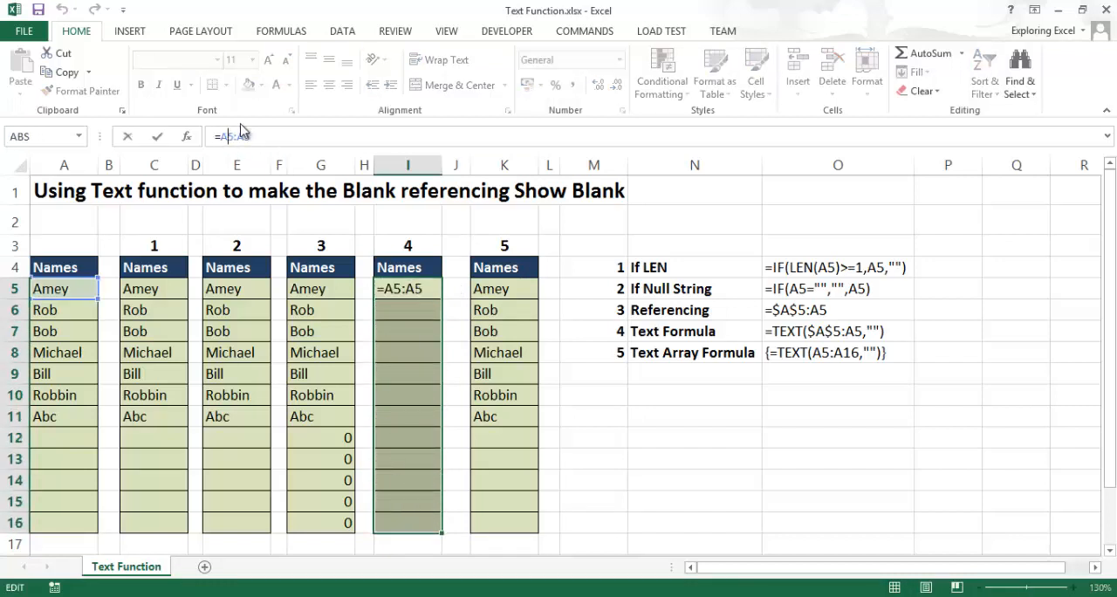
key("F4")
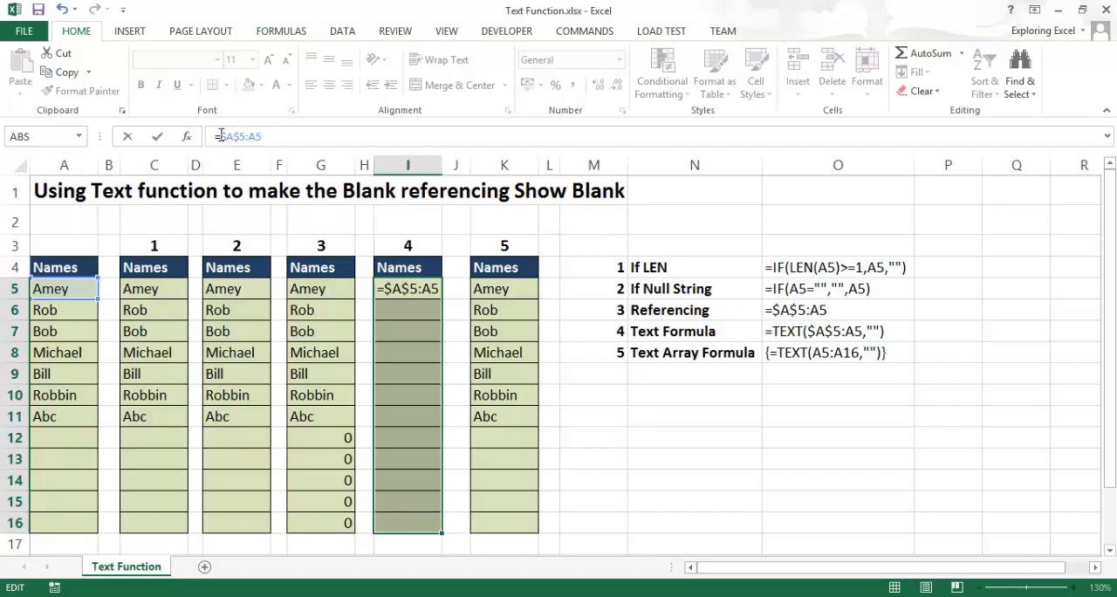
type("text")
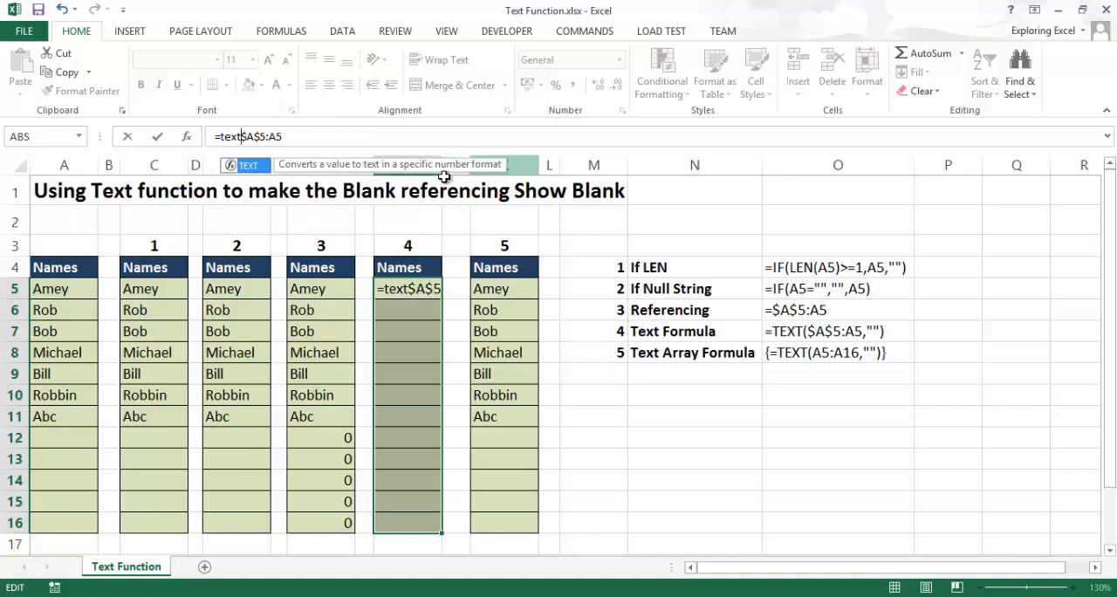
type("(")
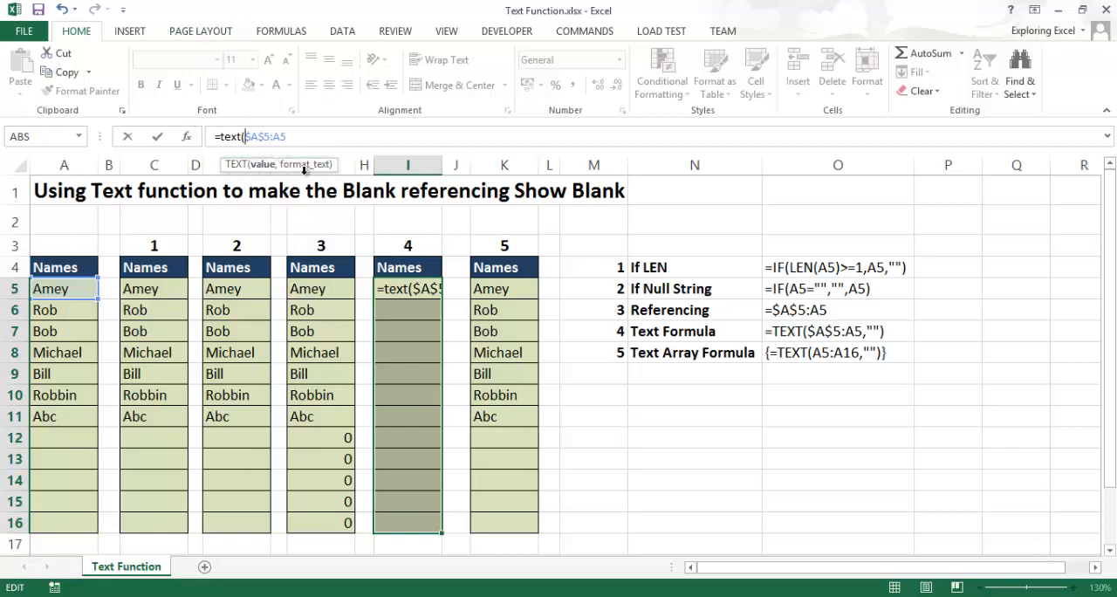
type(",")
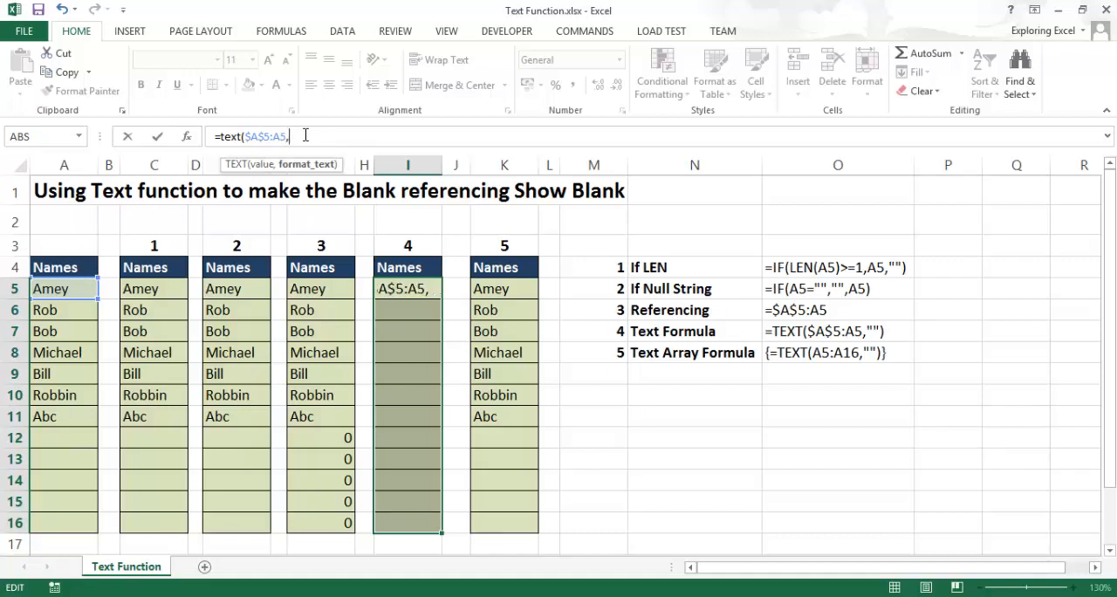
type("\"\"")
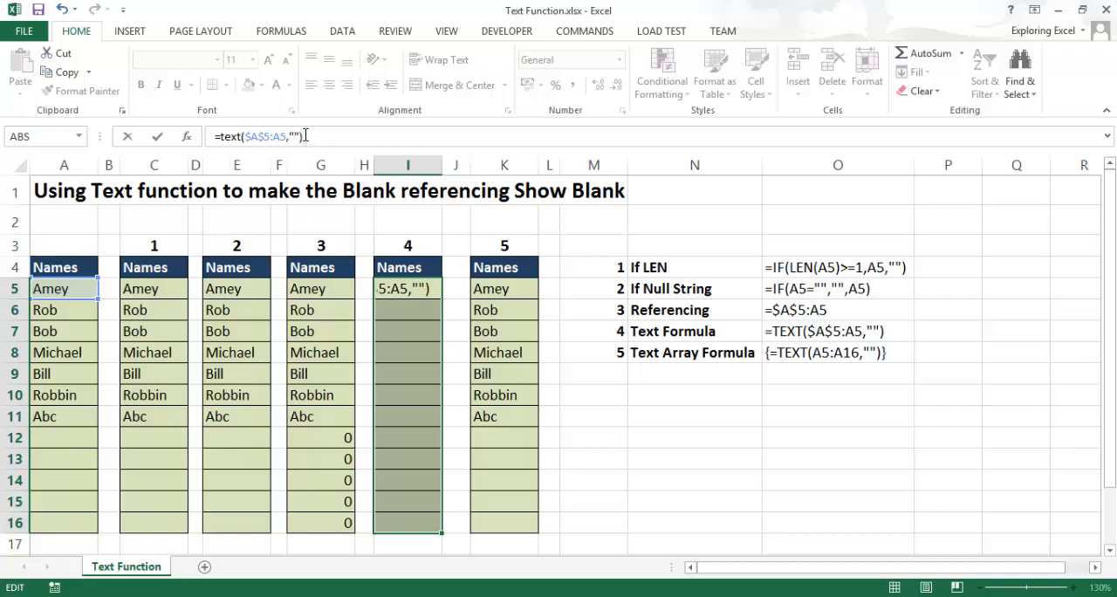
key("ctrl+Return")
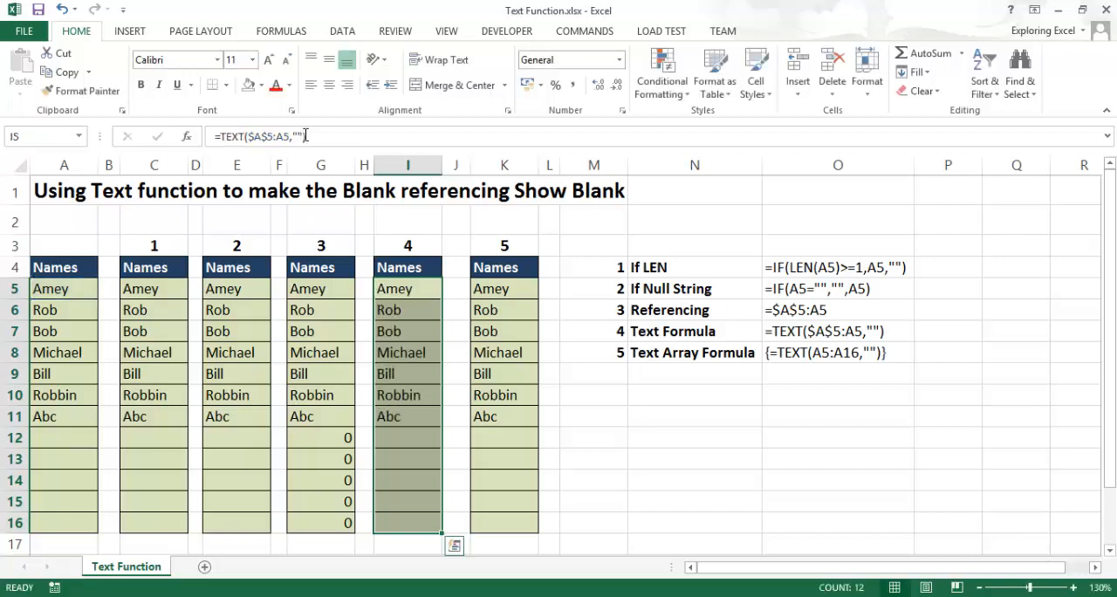
- Examine the TEXT formulas in I5 and I13, focusing on how the expanding reference to column A changes
left_click_drag(433, 287, 399, 525)
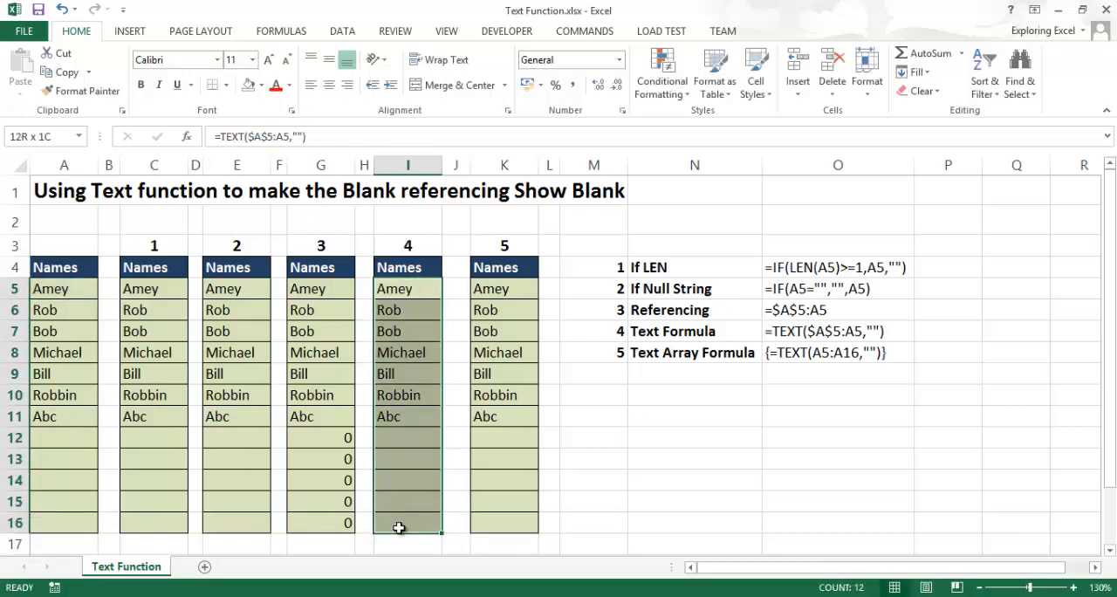
left_click(250, 136)
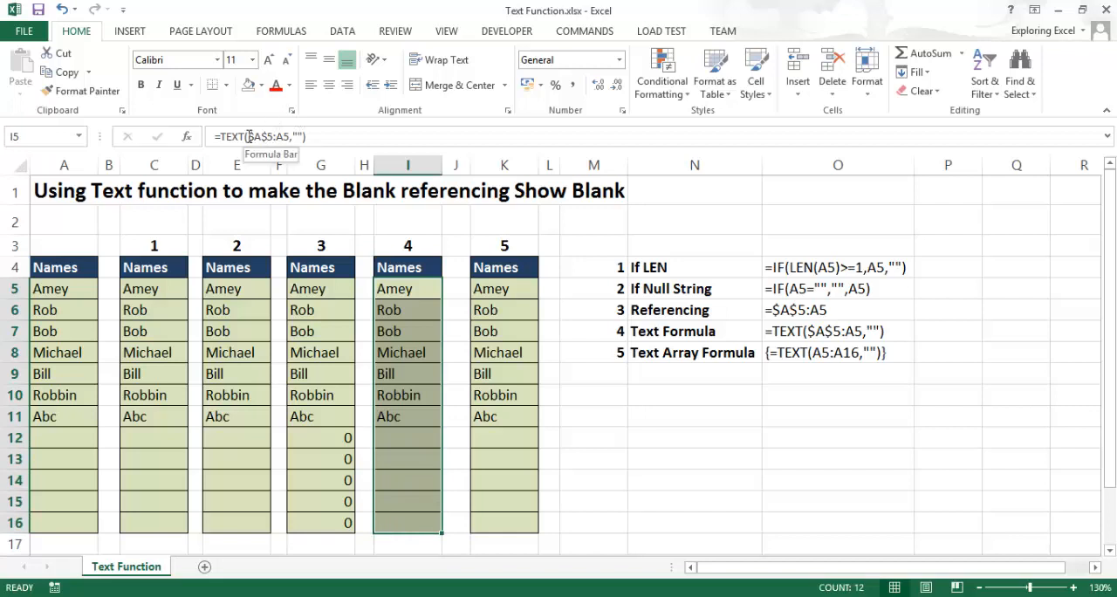
left_click_drag(250, 136, 288, 136)
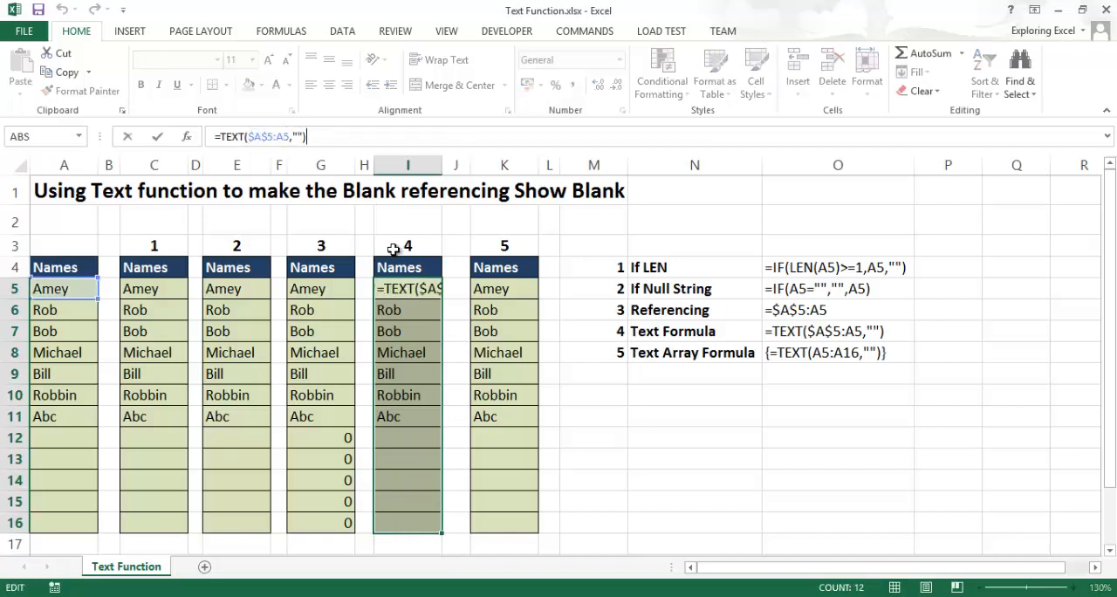
key("Escape")
left_click(387, 365)
left_click(396, 465)
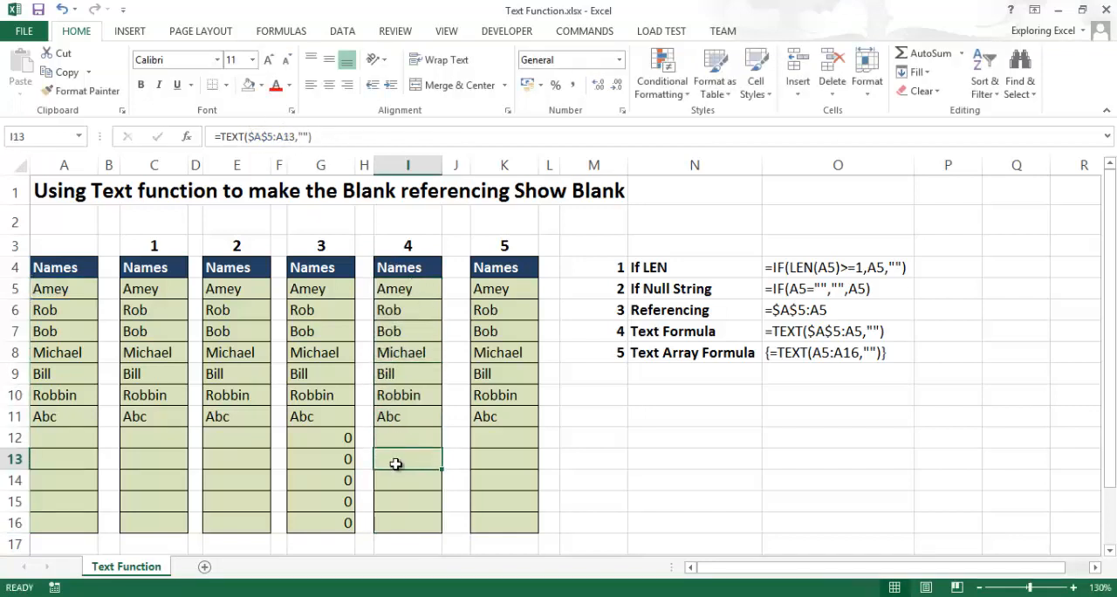
double_click(395, 455)
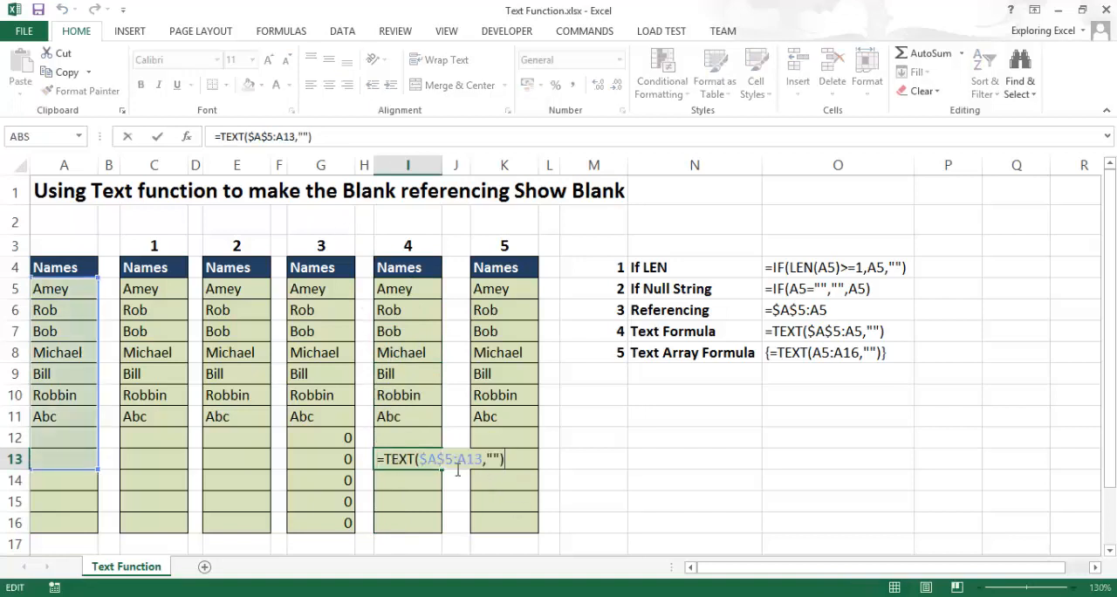
left_click_drag(432, 460, 485, 452)
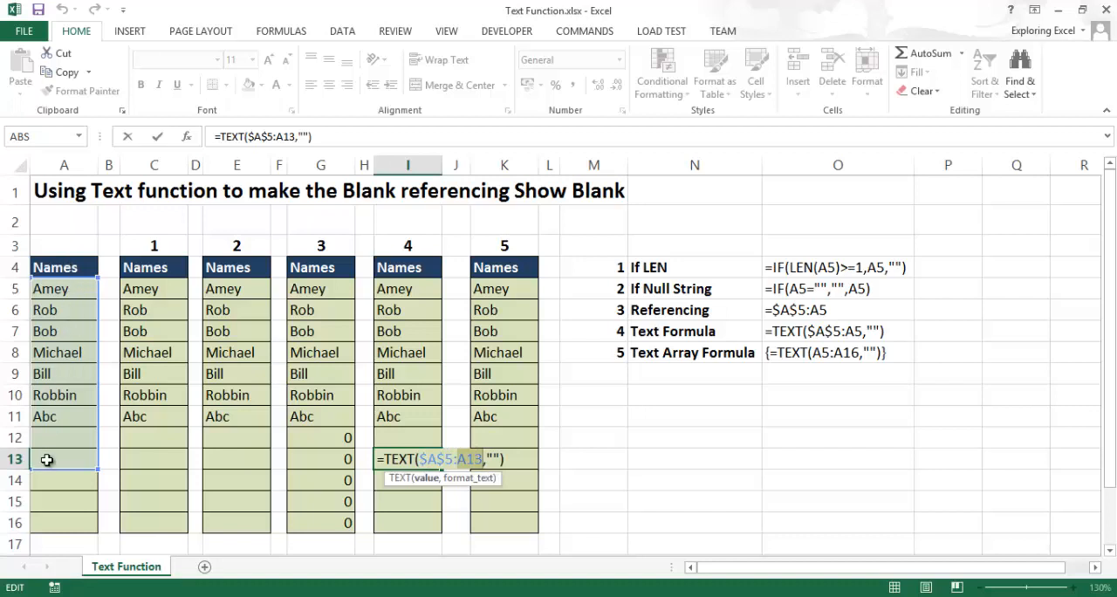
left_click(508, 463)
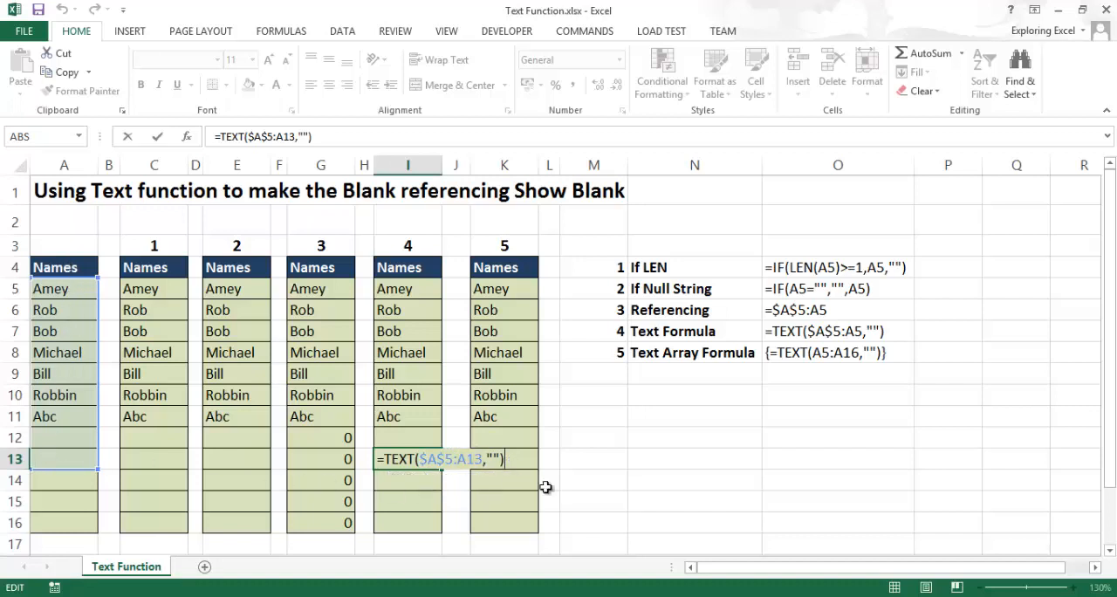
key("Return")
- Compare the results in I5:I16 with the source names in column A and inspect the format argument in I15's formula
left_click_drag(407, 267, 421, 490)
left_click_drag(422, 292, 418, 494)
left_click_drag(52, 310, 30, 495)
left_click_drag(423, 294, 408, 502)
left_click(415, 493)
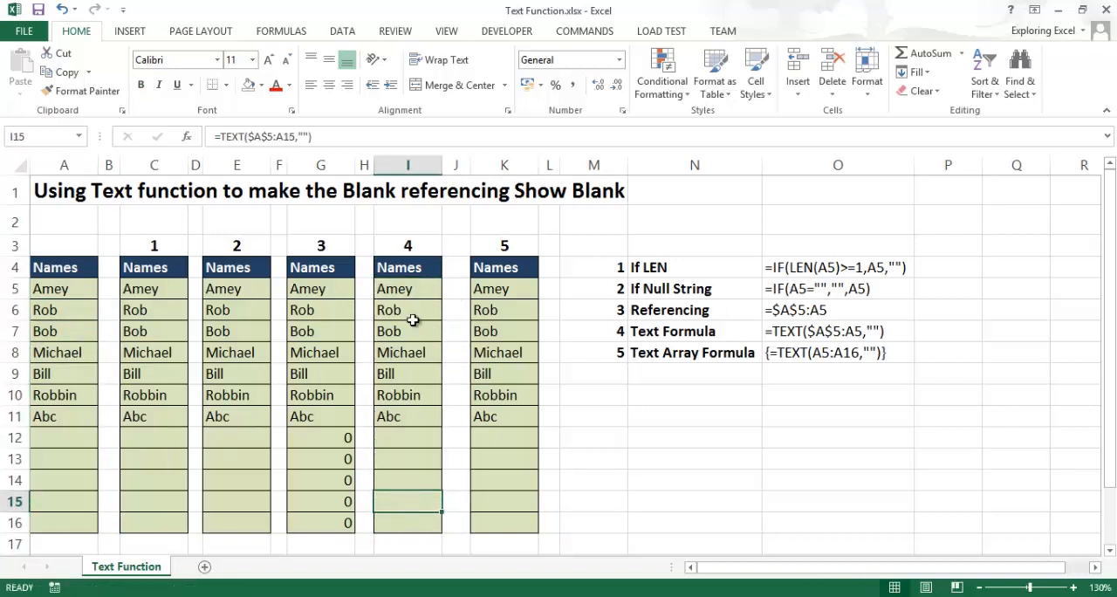
left_click(306, 133)
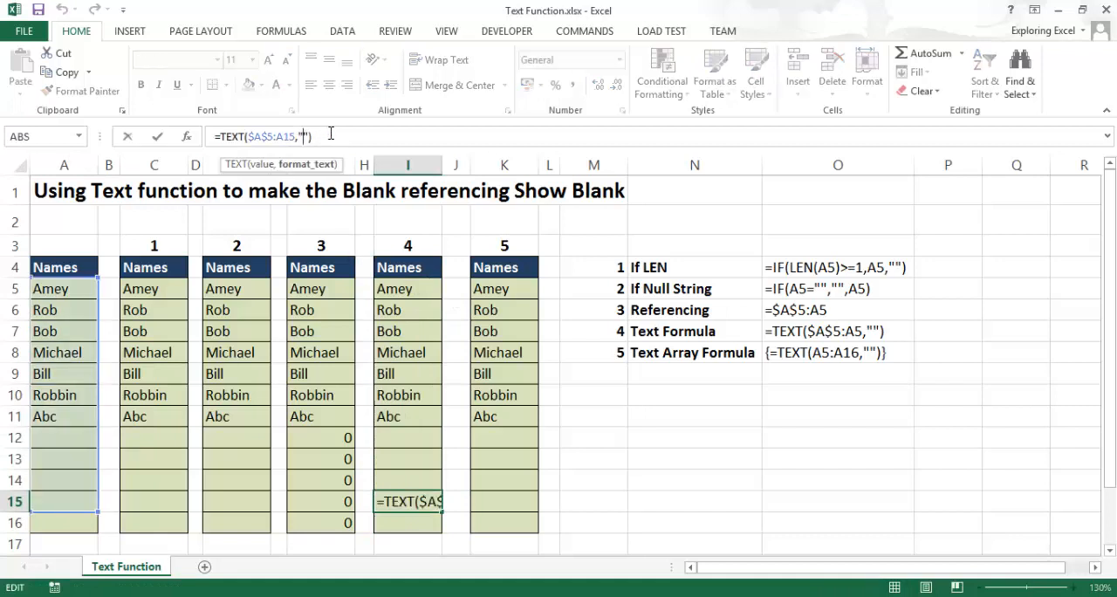
left_click_drag(417, 288, 412, 310)
left_click(344, 133)
- Clear the existing array formula from K5:K16
left_click_drag(506, 286, 490, 505)
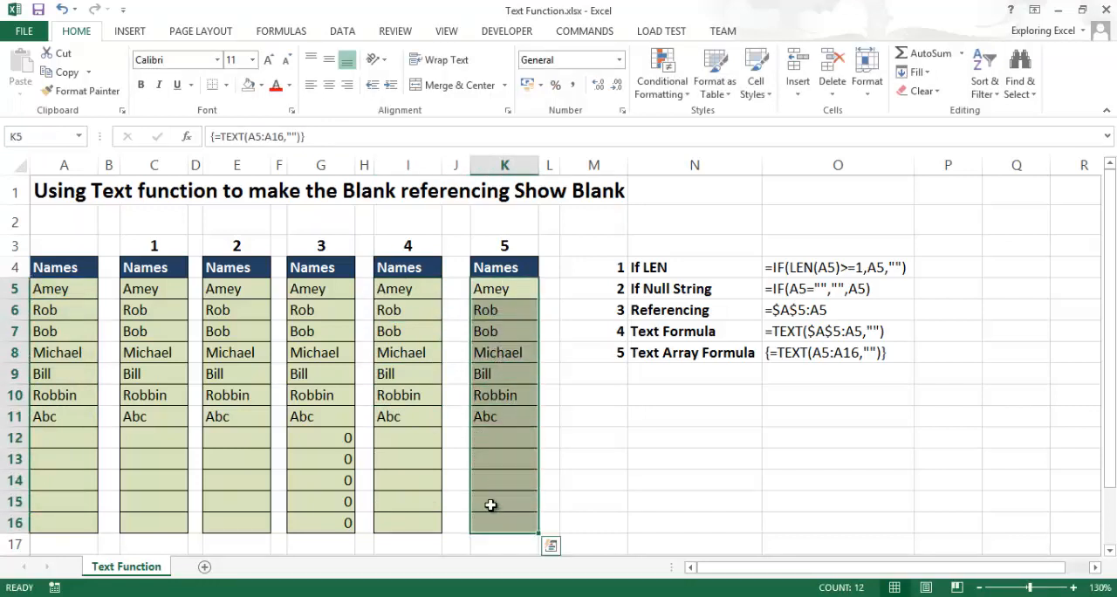
left_click(656, 425)
left_click_drag(516, 291, 512, 526)
key("Delete")
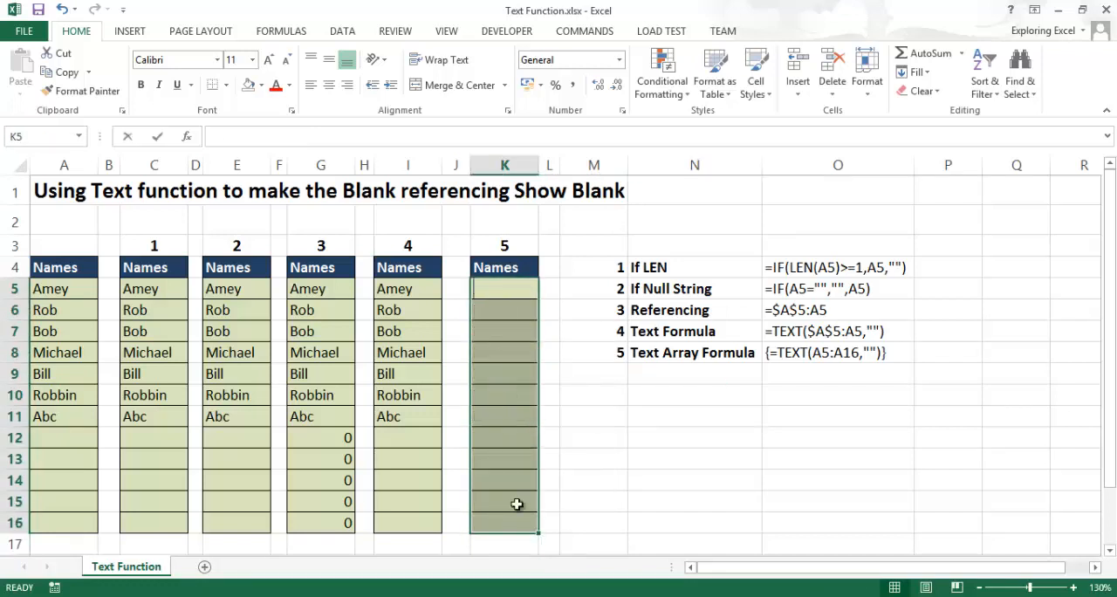
- Enter =TEXT(A5:A16,"") as an array formula across K5:K16
type("=te")
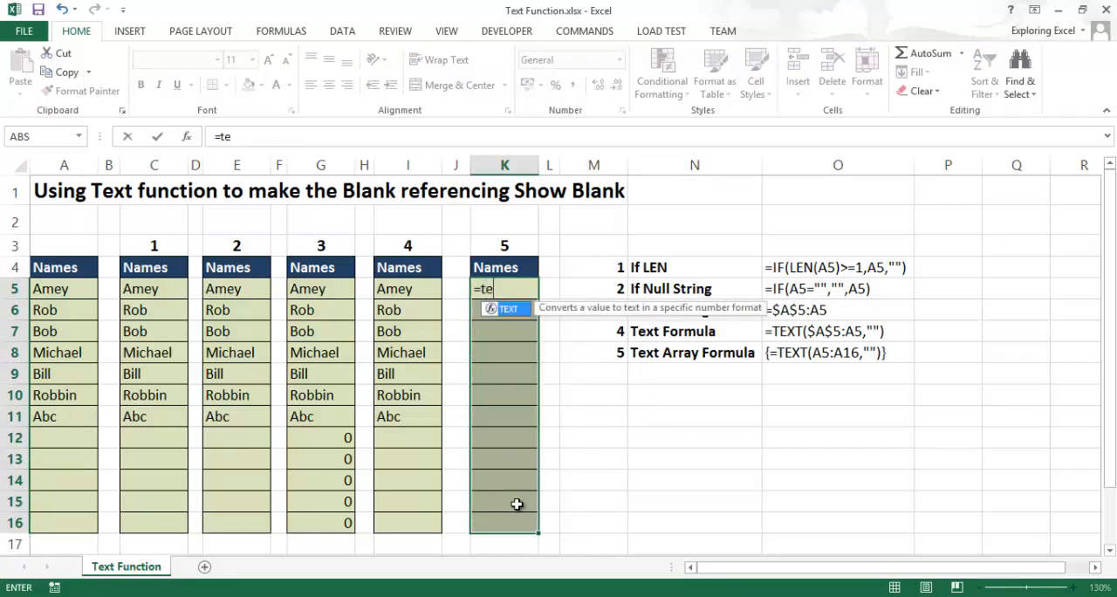
type("xt(")
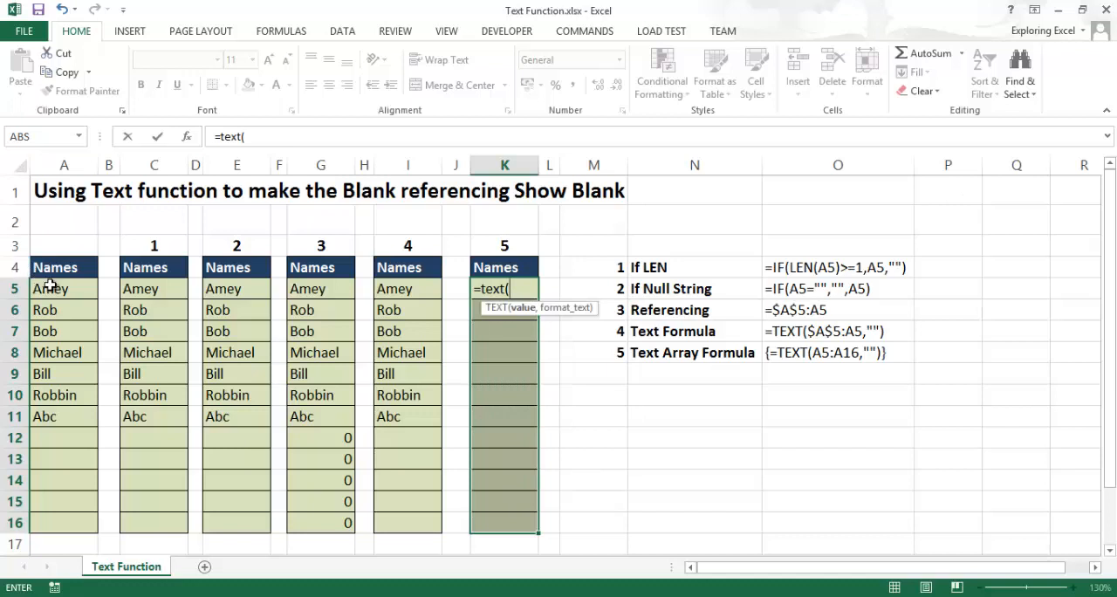
left_click_drag(45, 289, 46, 524)
type(",")
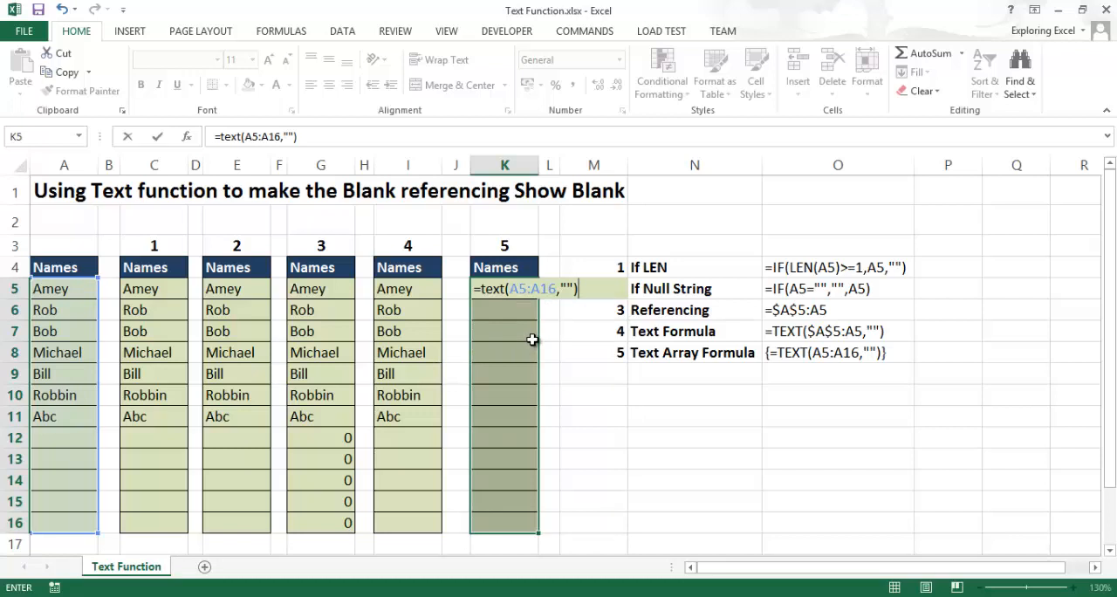
key("ctrl+shift+Return")
- Review the array results in K5:K16 and inspect K11's formula, keeping it as an array formula
left_click_drag(524, 289, 518, 527)
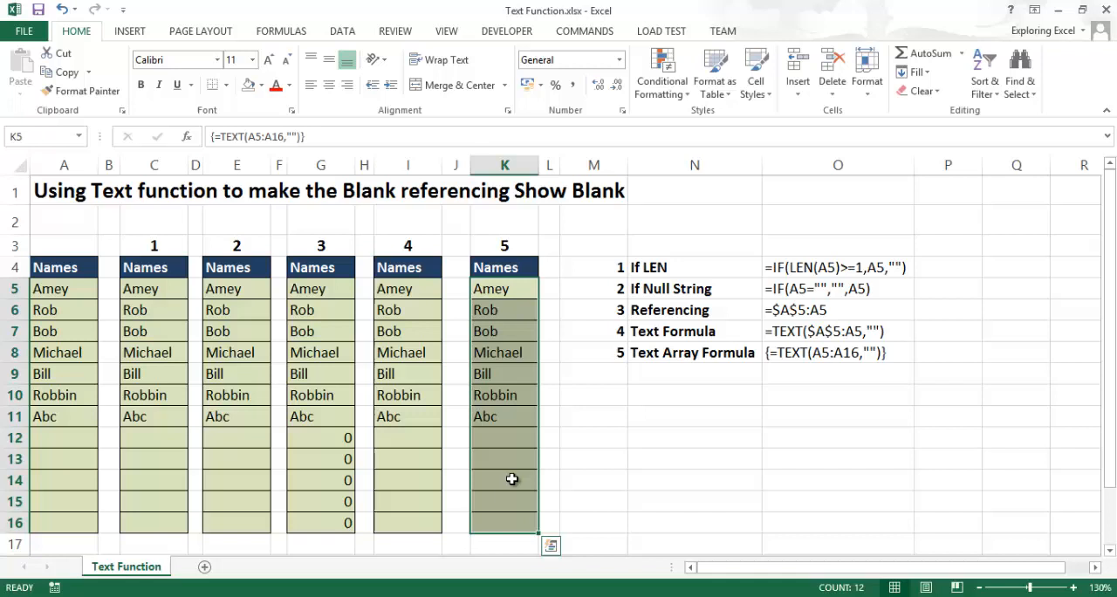
left_click(502, 424)
key("F2")
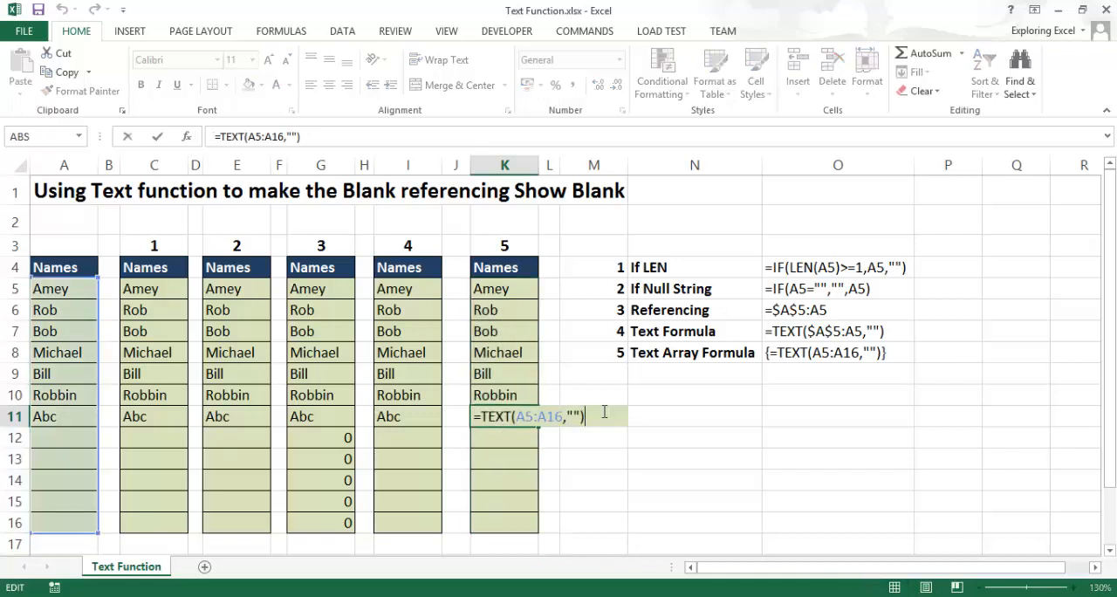
key("ctrl+shift+Return")
left_click(581, 370)
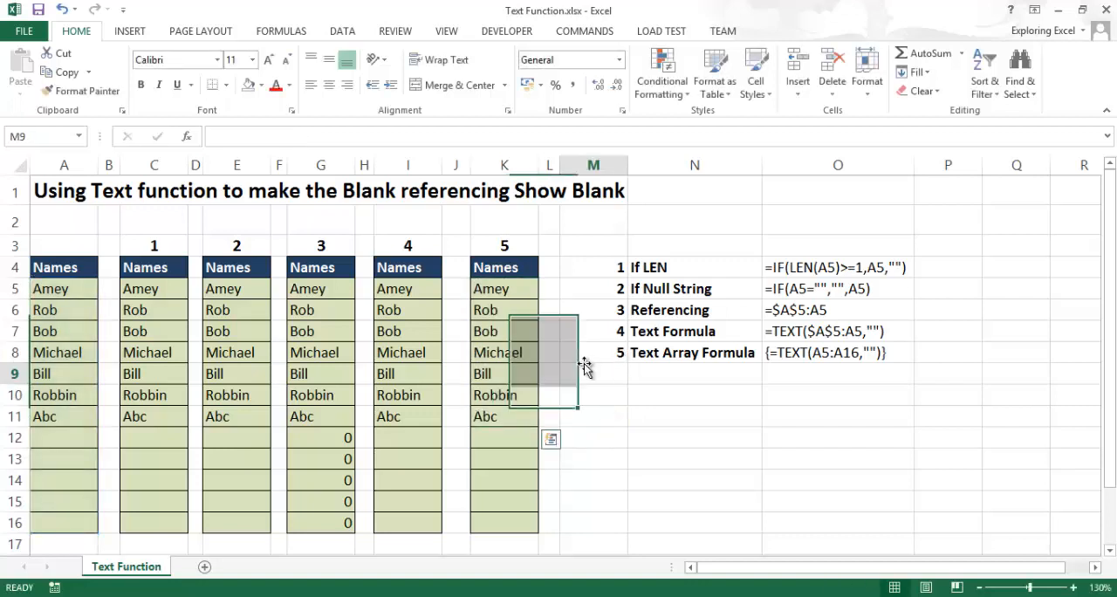
left_click_drag(519, 296, 573, 441)
left_click(548, 287)
left_click(587, 289)
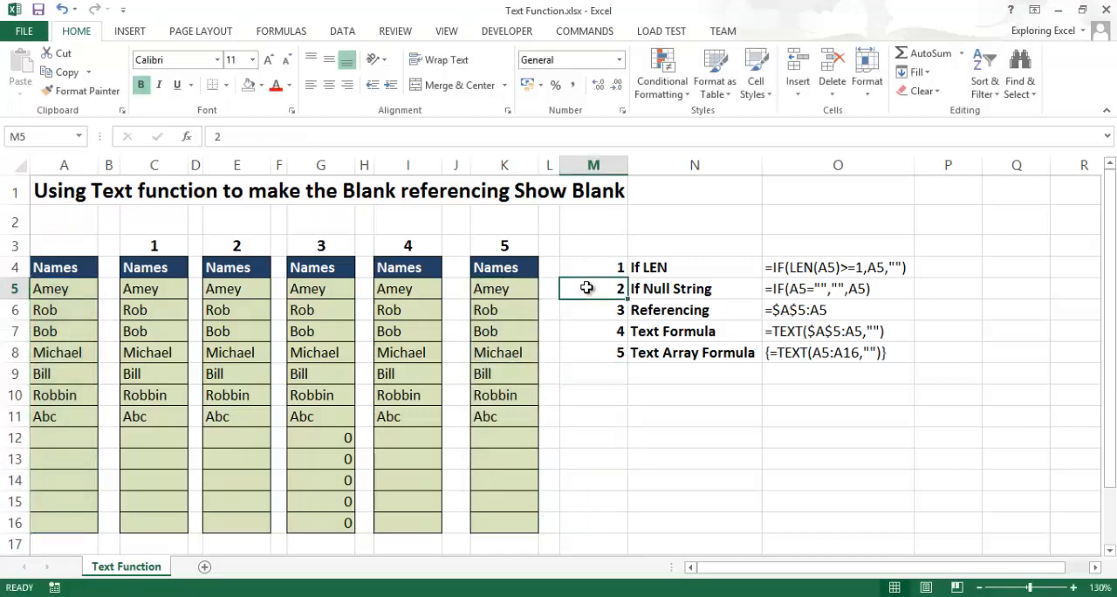
- Clear the method 1 formulas from C5:C16
left_click(367, 286)
left_click(426, 290)
left_click_drag(148, 291, 137, 519)
key("Delete")
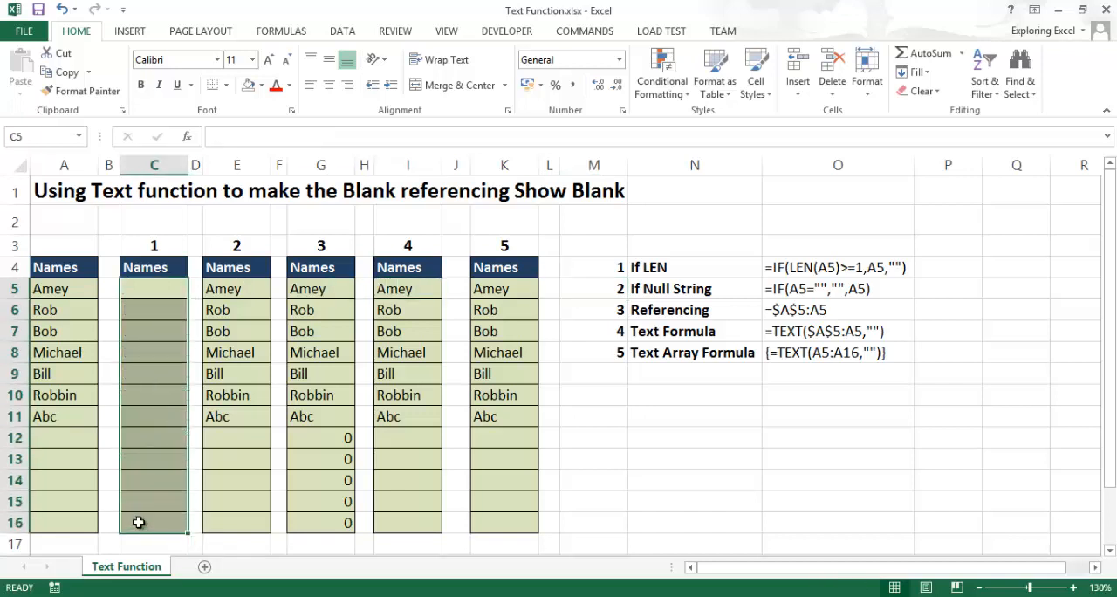
- Enter a direct reference to A5 in cell C5
left_click(167, 282)
type("=")
key("Left")
key("Left")
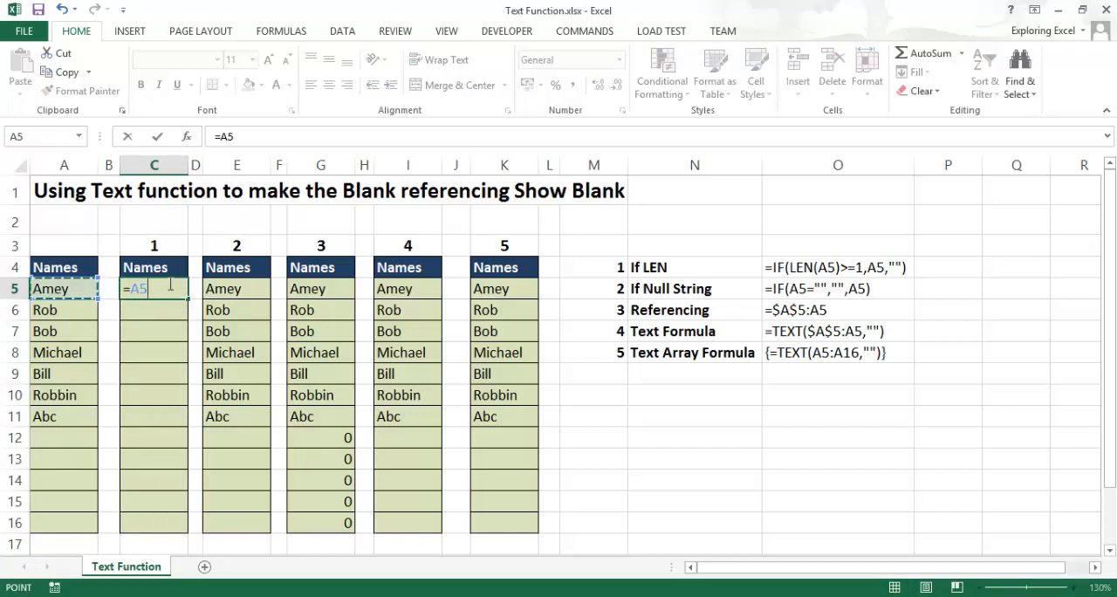
key("ctrl+Return")
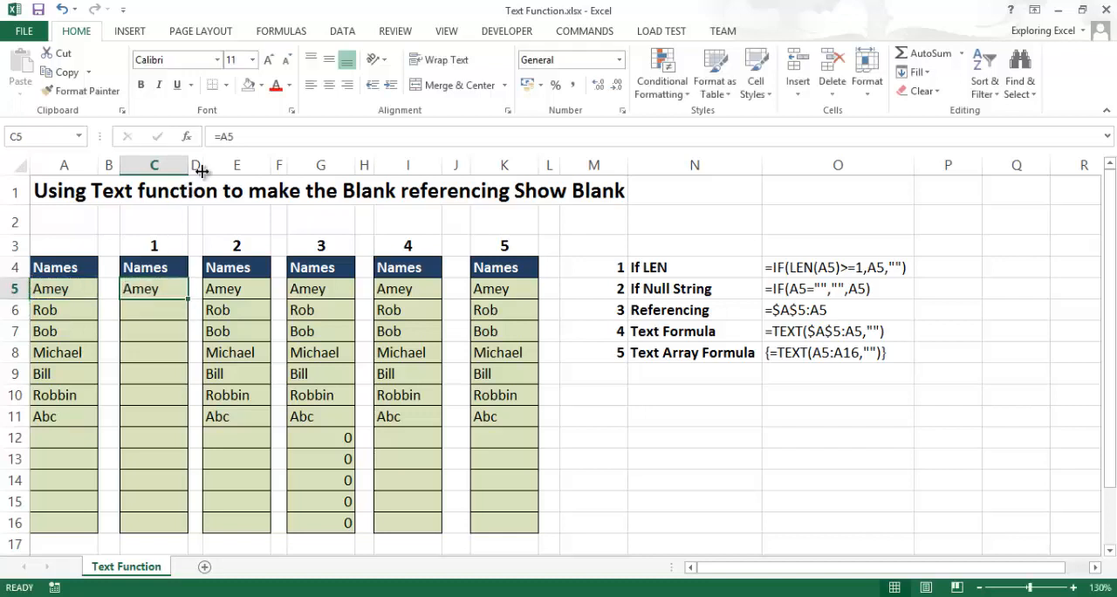
- Wrap the reference in C5 in the TEXT function so the formula reads =TEXT(A5,"")
left_click(222, 138)
type("text(")
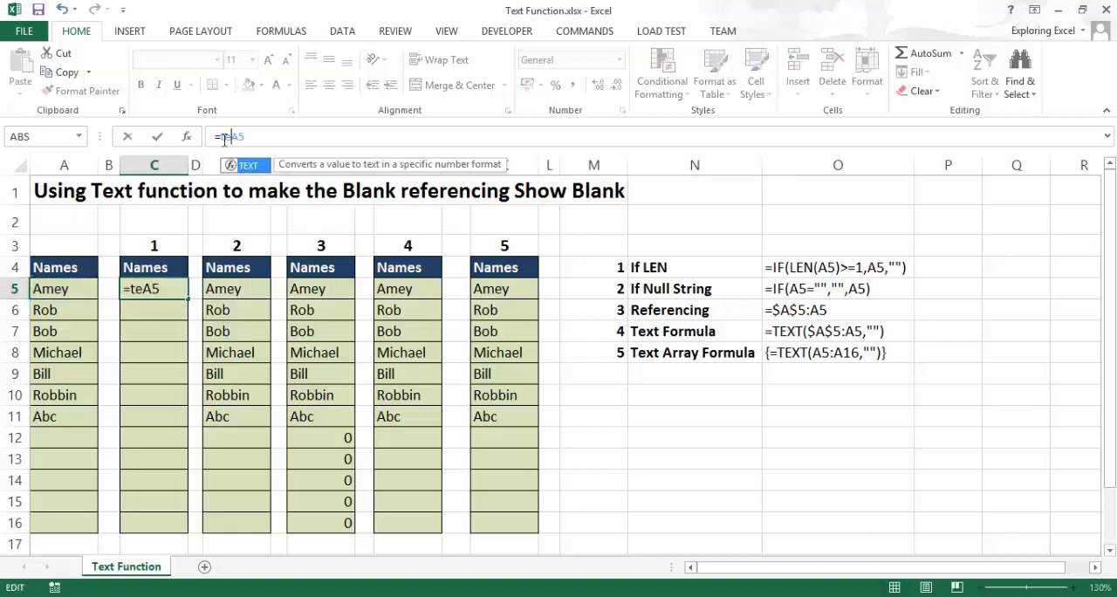
left_click(287, 128)
left_click(279, 139)
type(",\"\"")
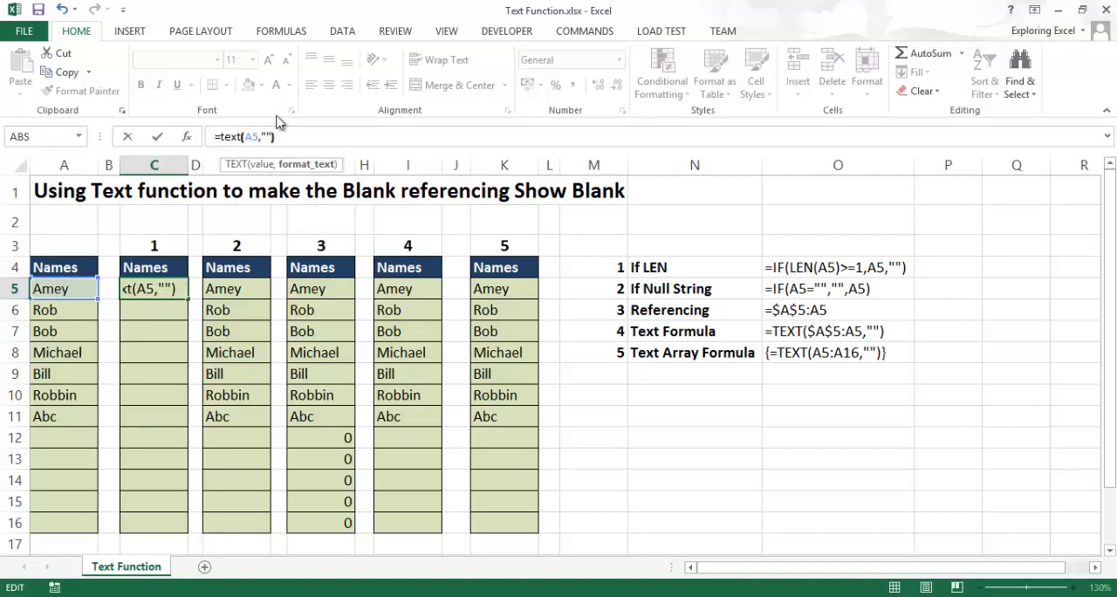
key("Return")
- Fill the TEXT formula from C5 down through C16 and review the copied results
left_click(174, 284)
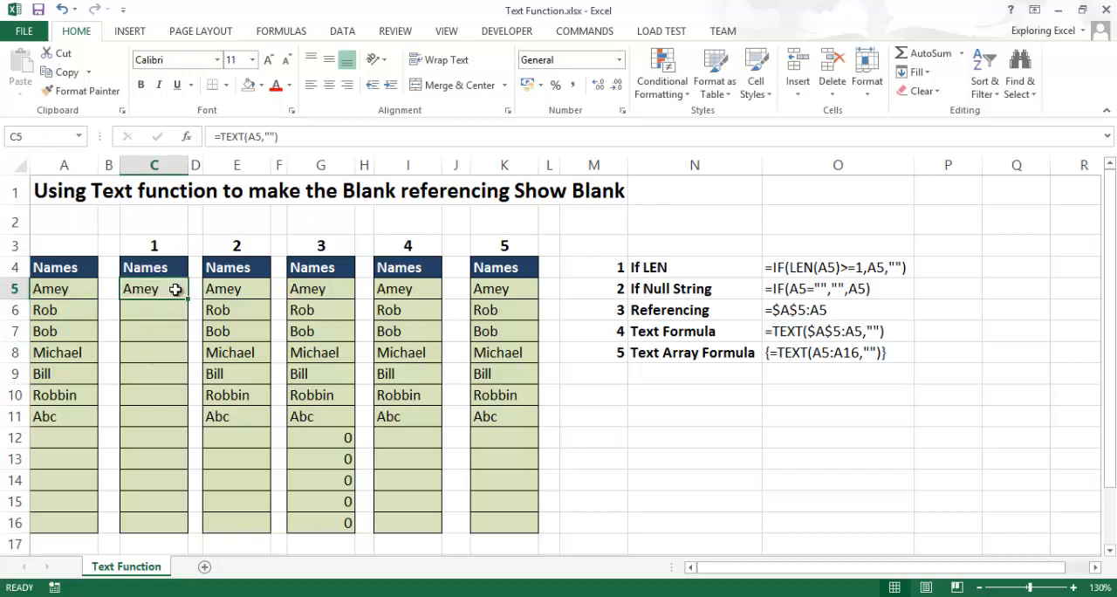
left_click_drag(187, 300, 187, 523)
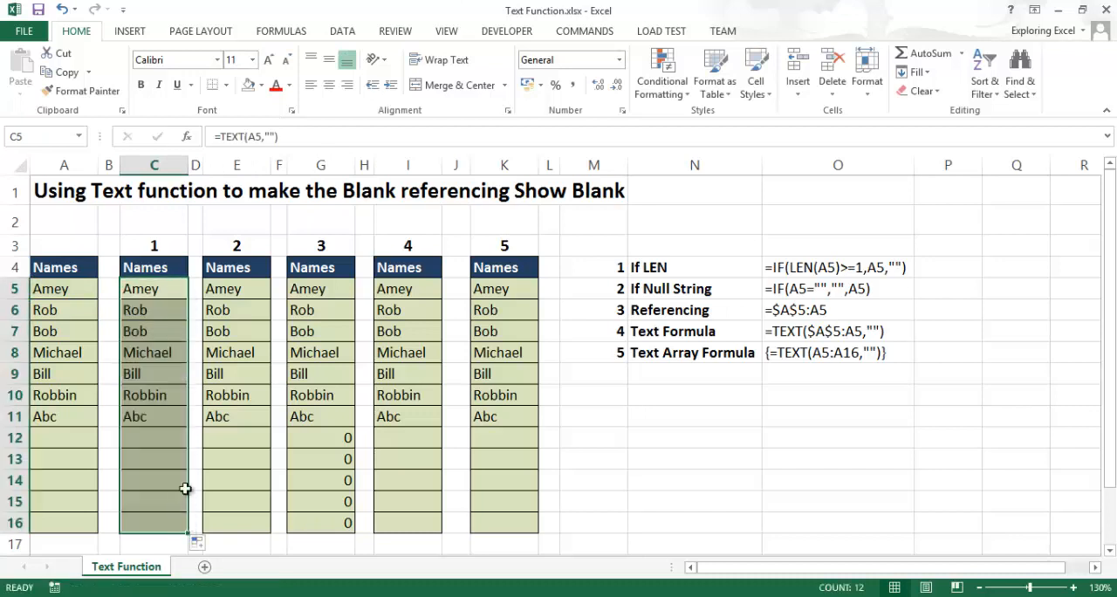
left_click_drag(156, 289, 170, 502)
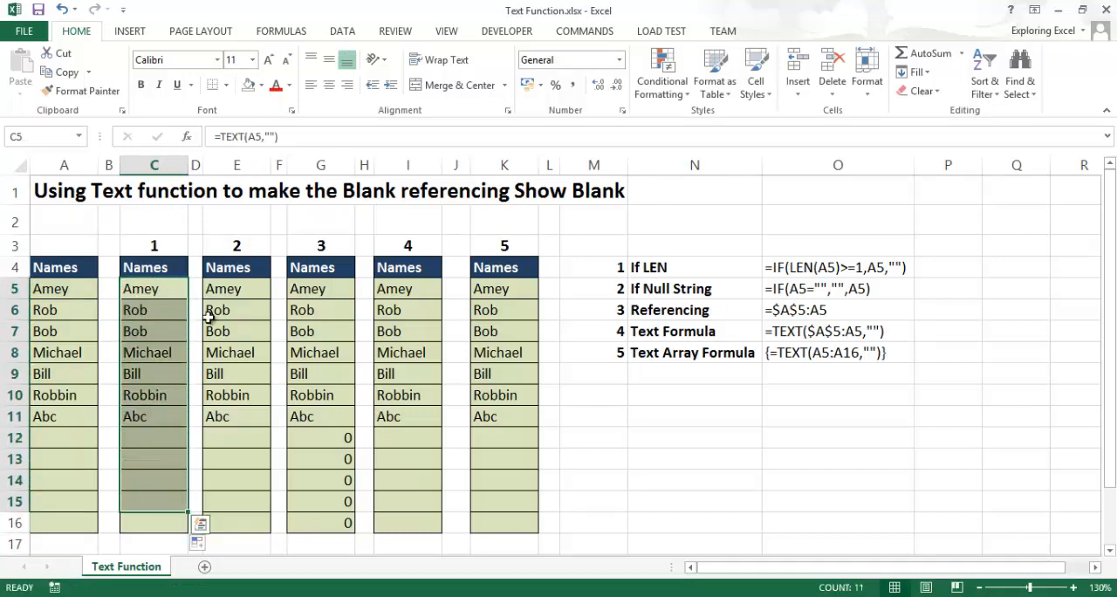
- Replace the formula in C5 with =G5, a direct reference to the method 3 column
left_click(297, 137)
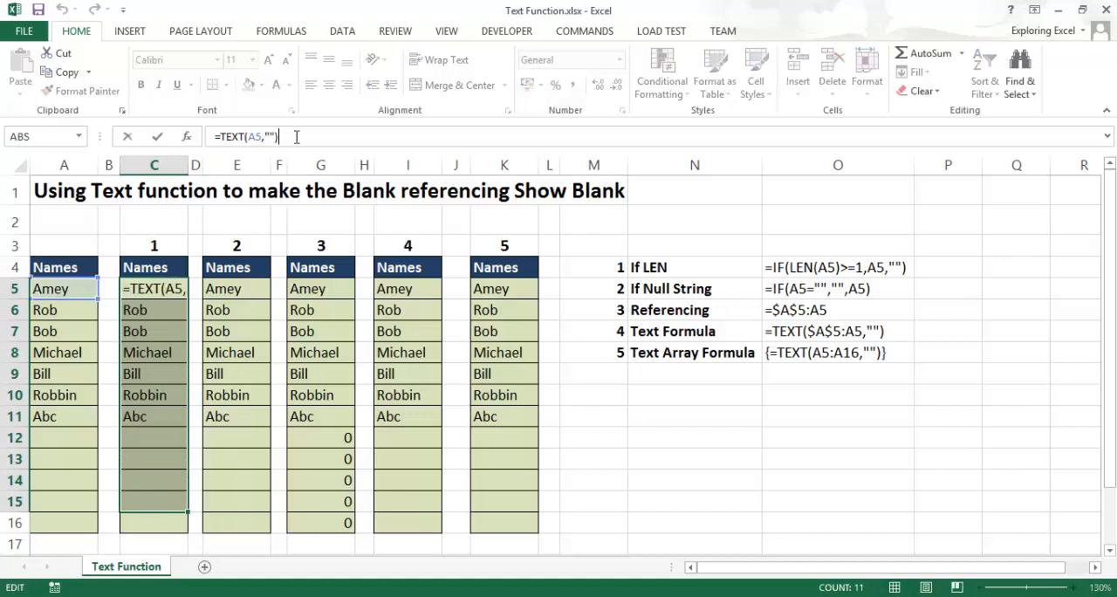
left_click_drag(279, 137, 130, 131)
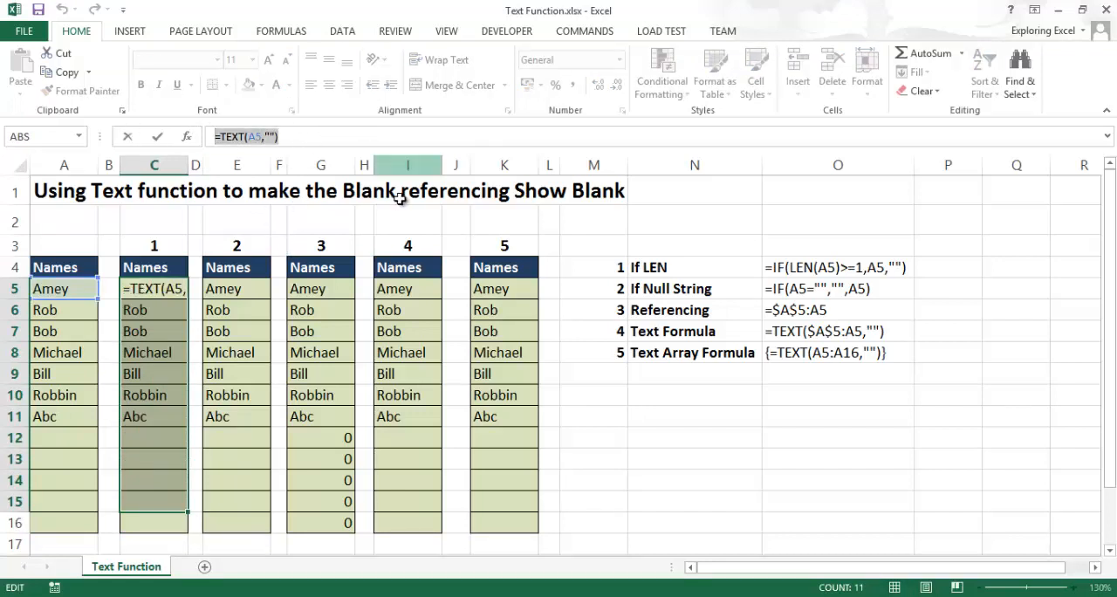
type("=")
left_click(695, 245)
left_click(319, 290)
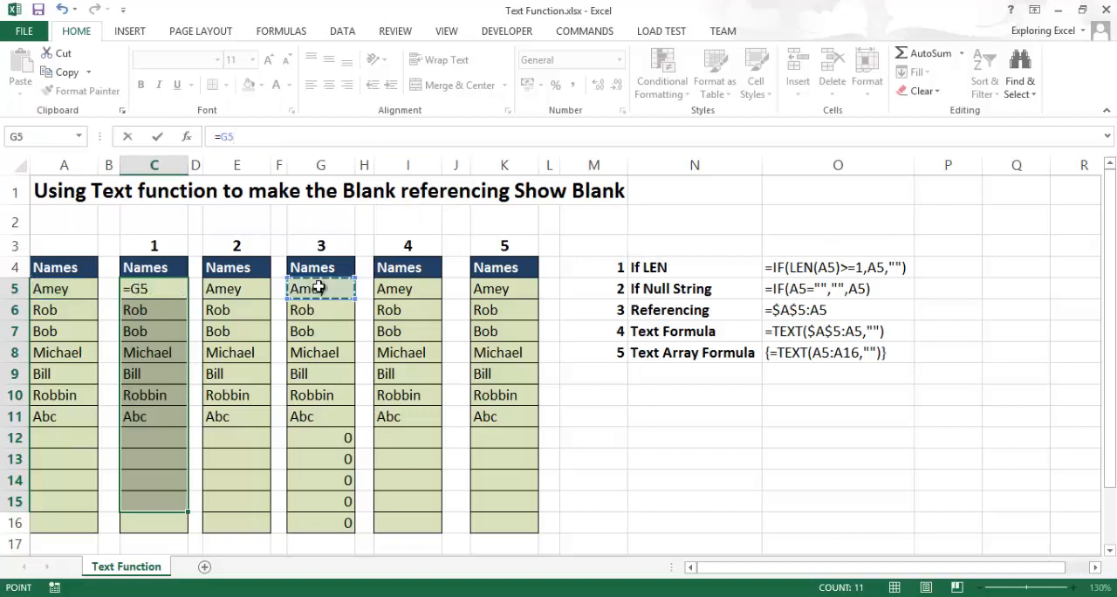
left_click(152, 288)
left_click(55, 286)
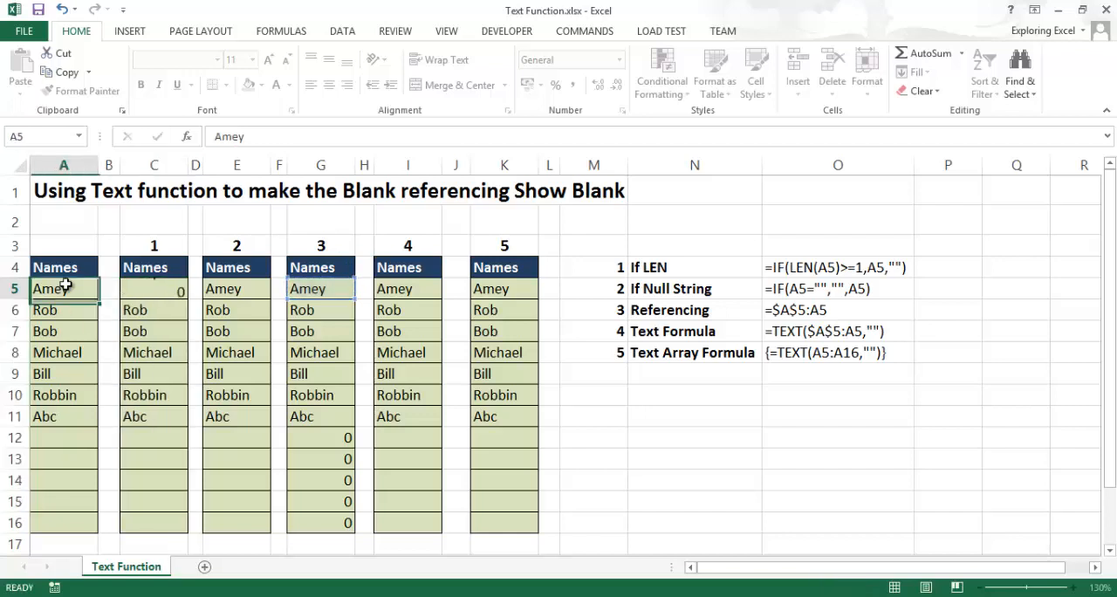
key("F1")
left_click(714, 75)
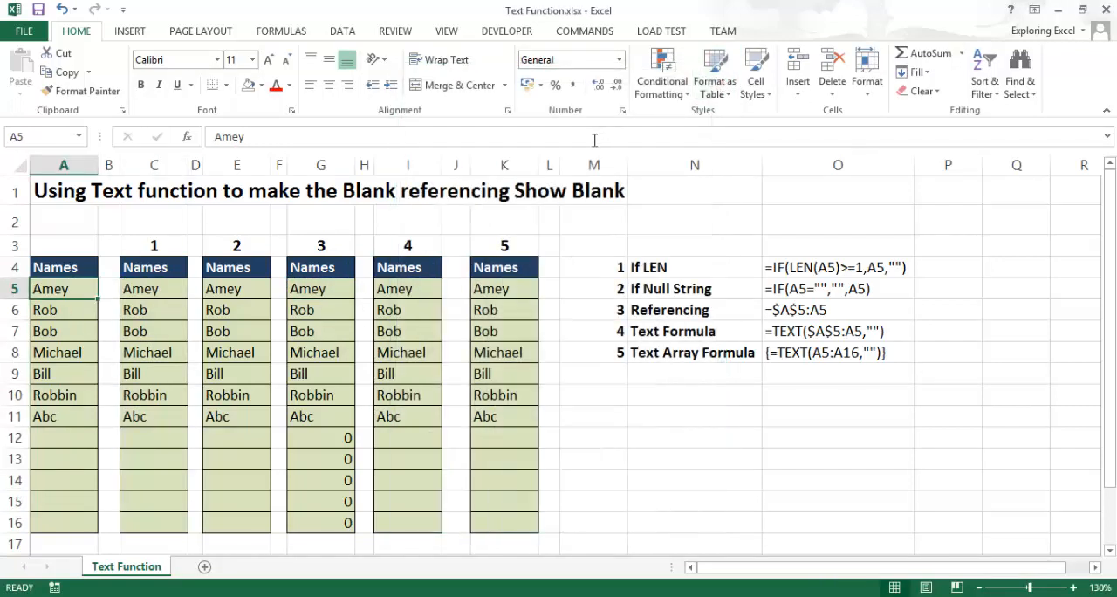
- Compare the formula in E5 with those in C5:C16, including the TEXT formula in C6
left_click(267, 259)
key("Down")
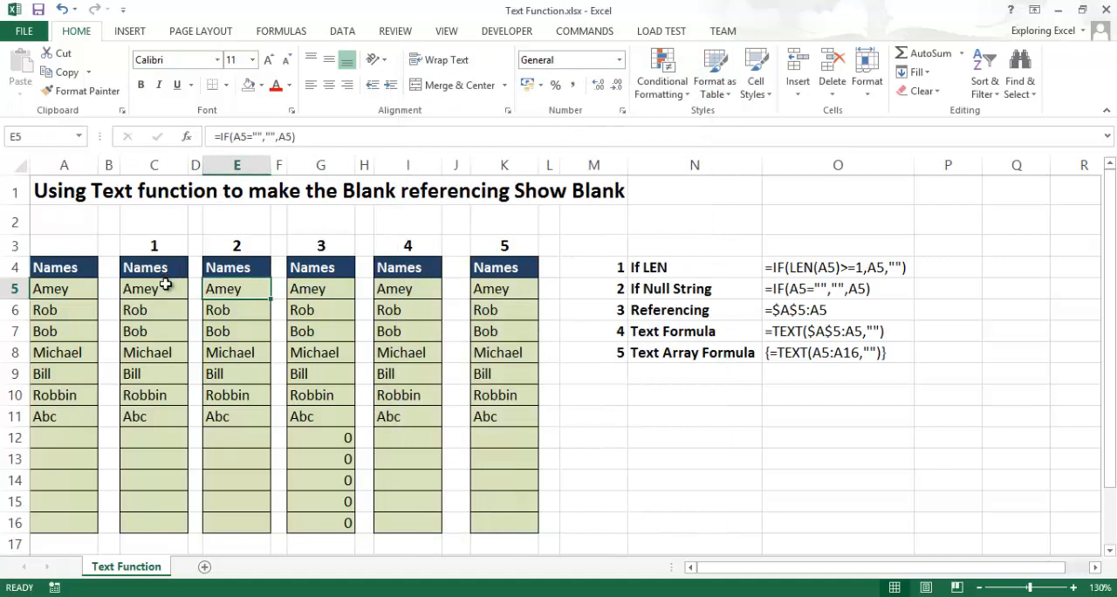
left_click_drag(160, 289, 158, 513)
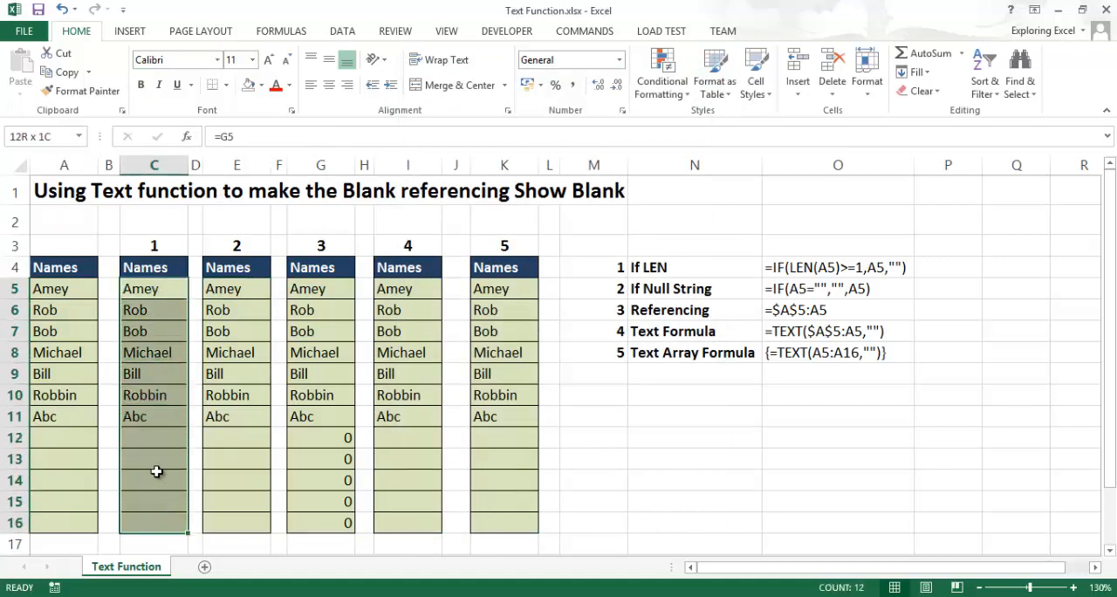
left_click(157, 311)
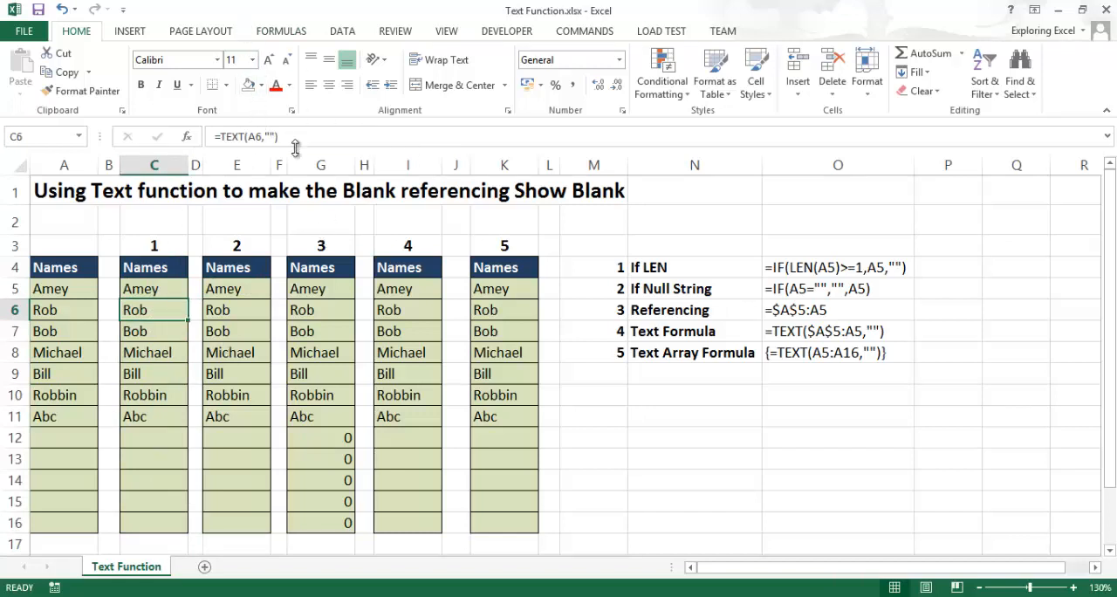
- Switch to the running PowerPoint slide show and advance past the video's title slide
left_click(716, 407)
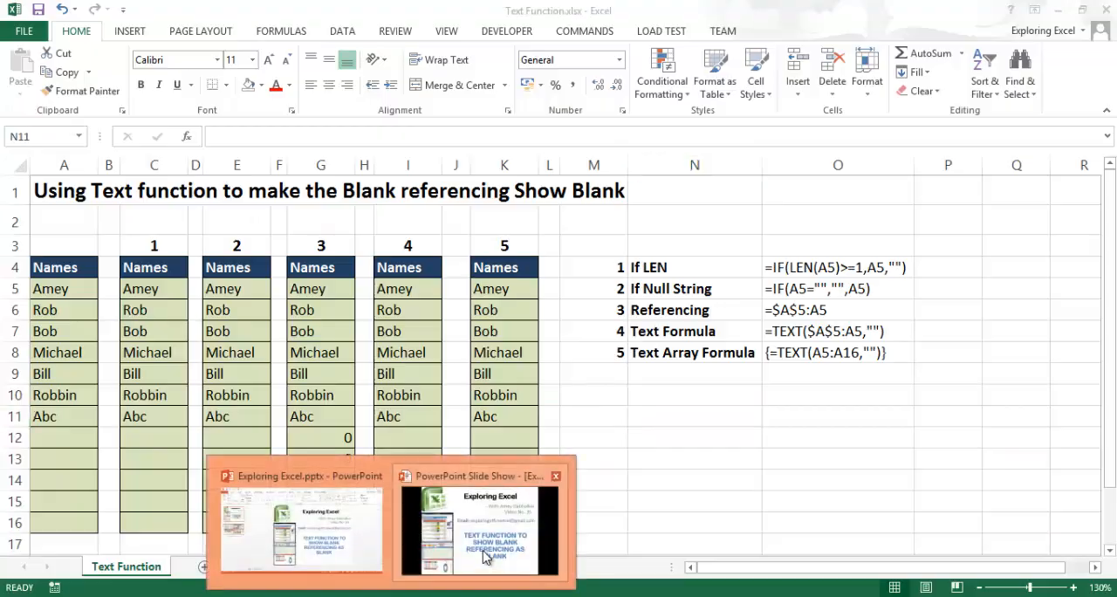
left_click(481, 554)
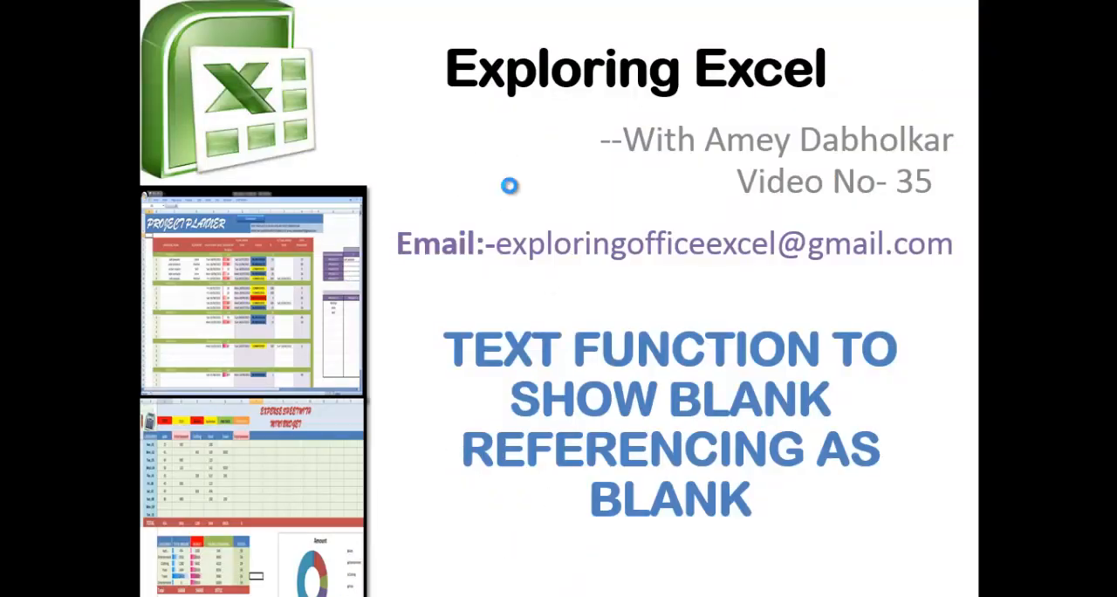
left_click(509, 186)
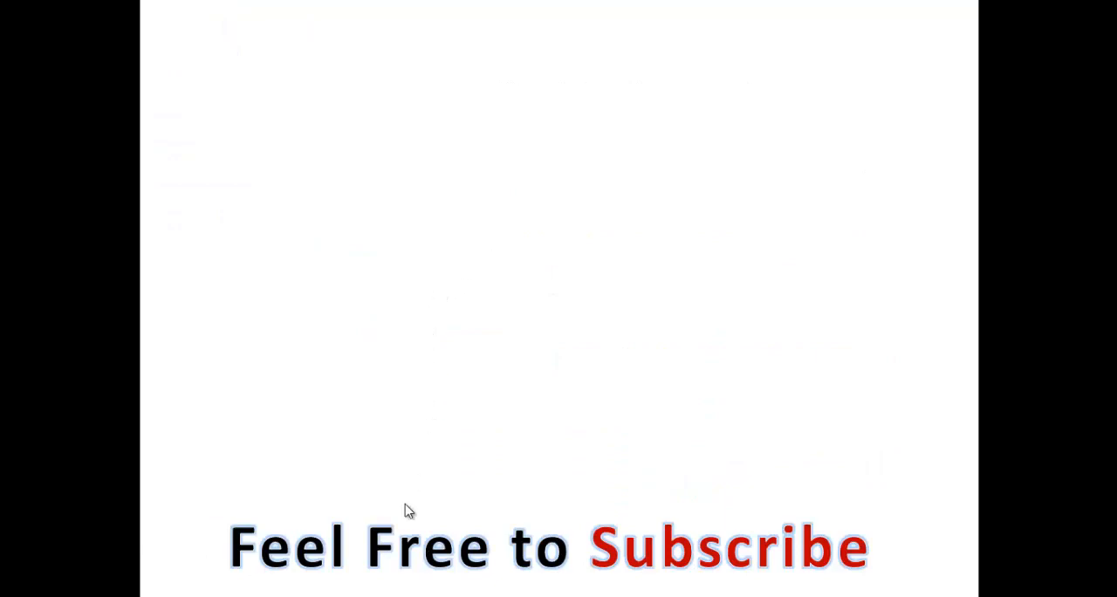